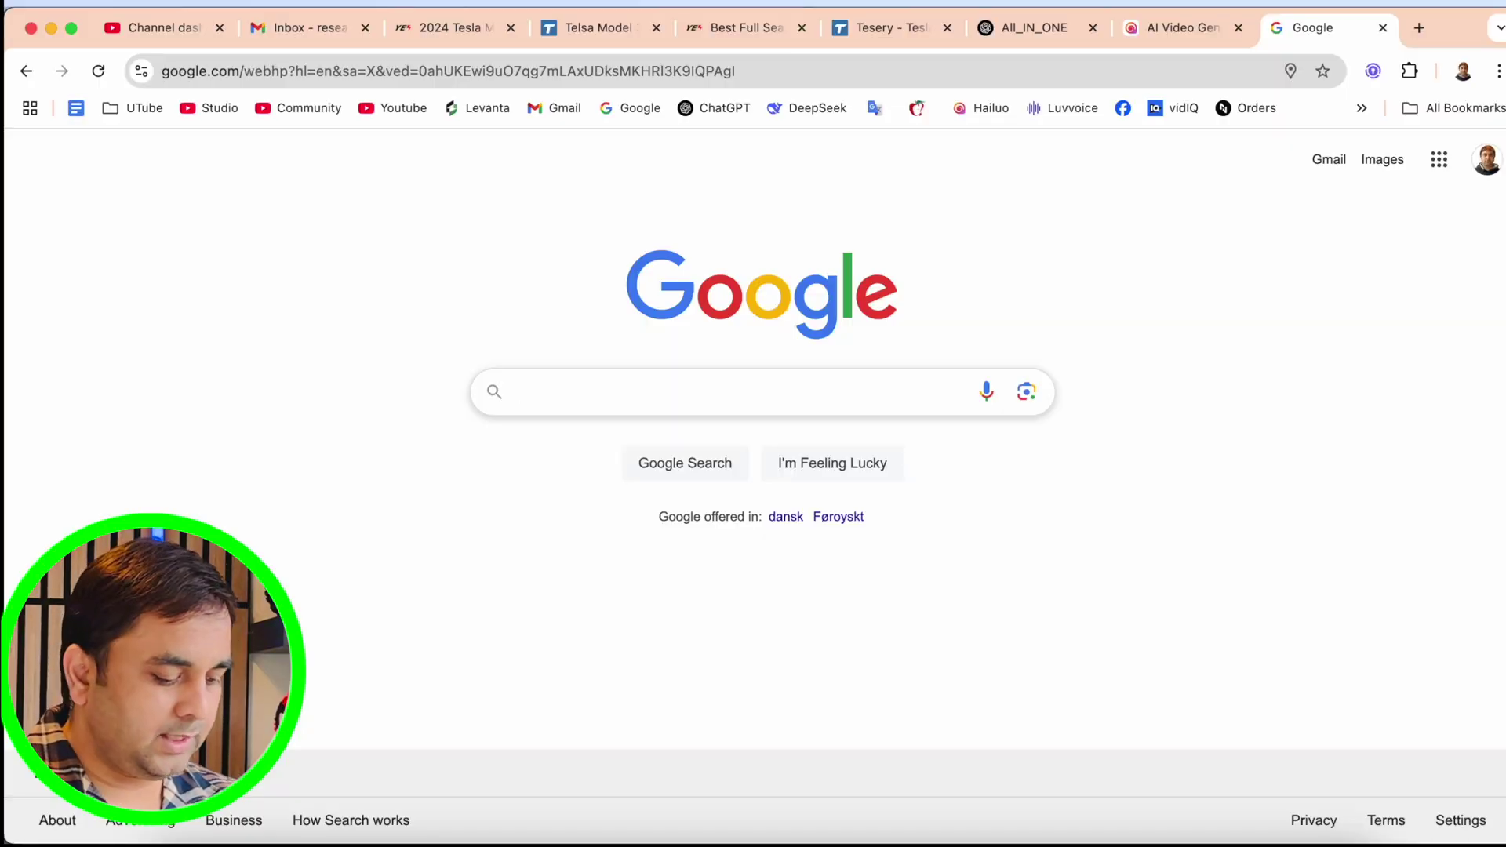
Step: Search the web for "luvvoice" and open the Luvvoice text-to-speech homepage
{"action": "type", "text": "luvvoice"}
{"action": "key", "text": "Return"}
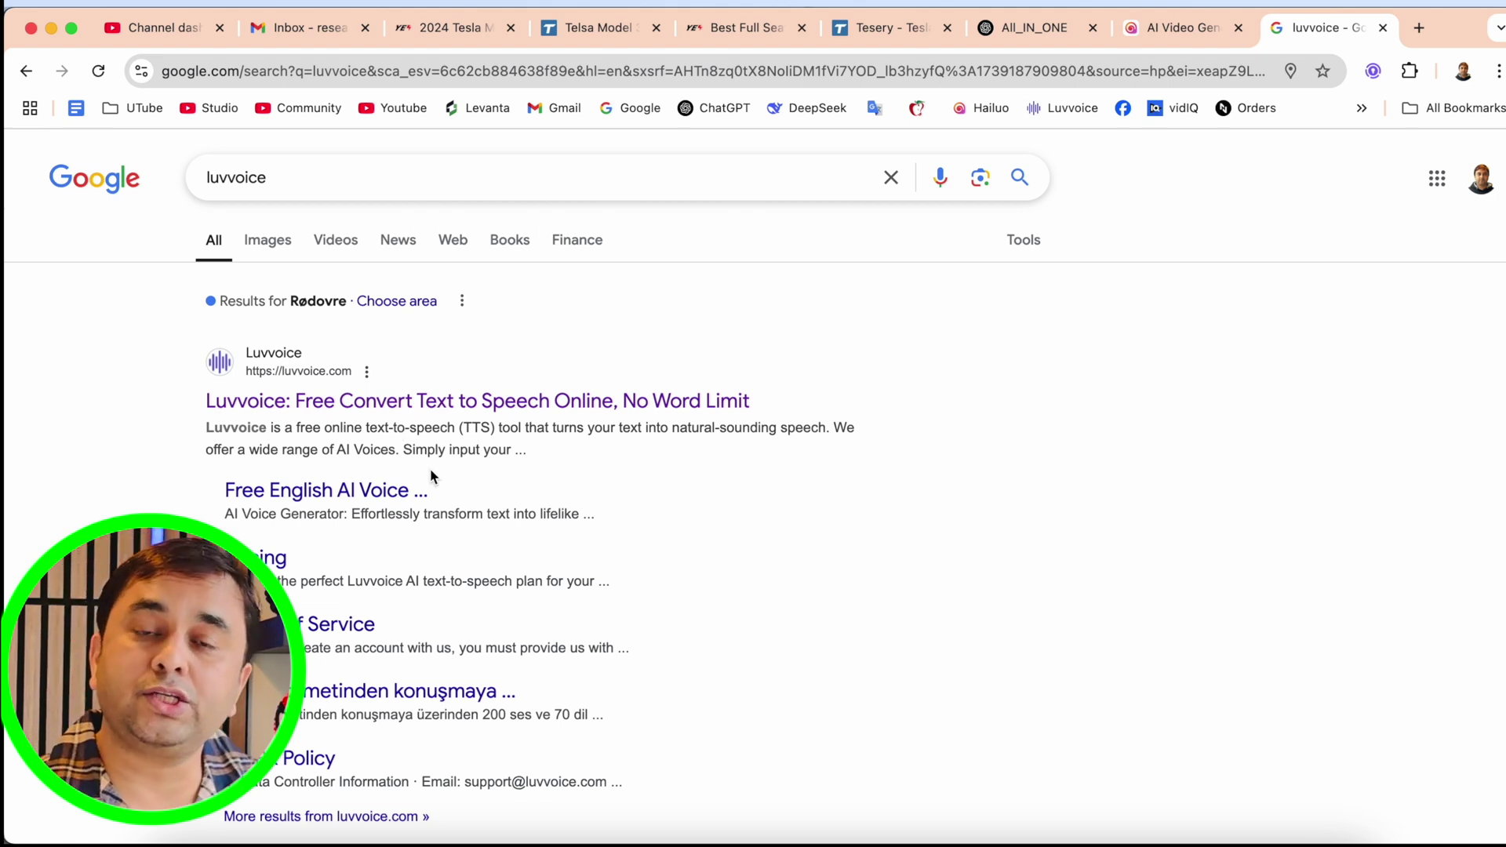
{"action": "left_click", "coordinate": [441, 414]}
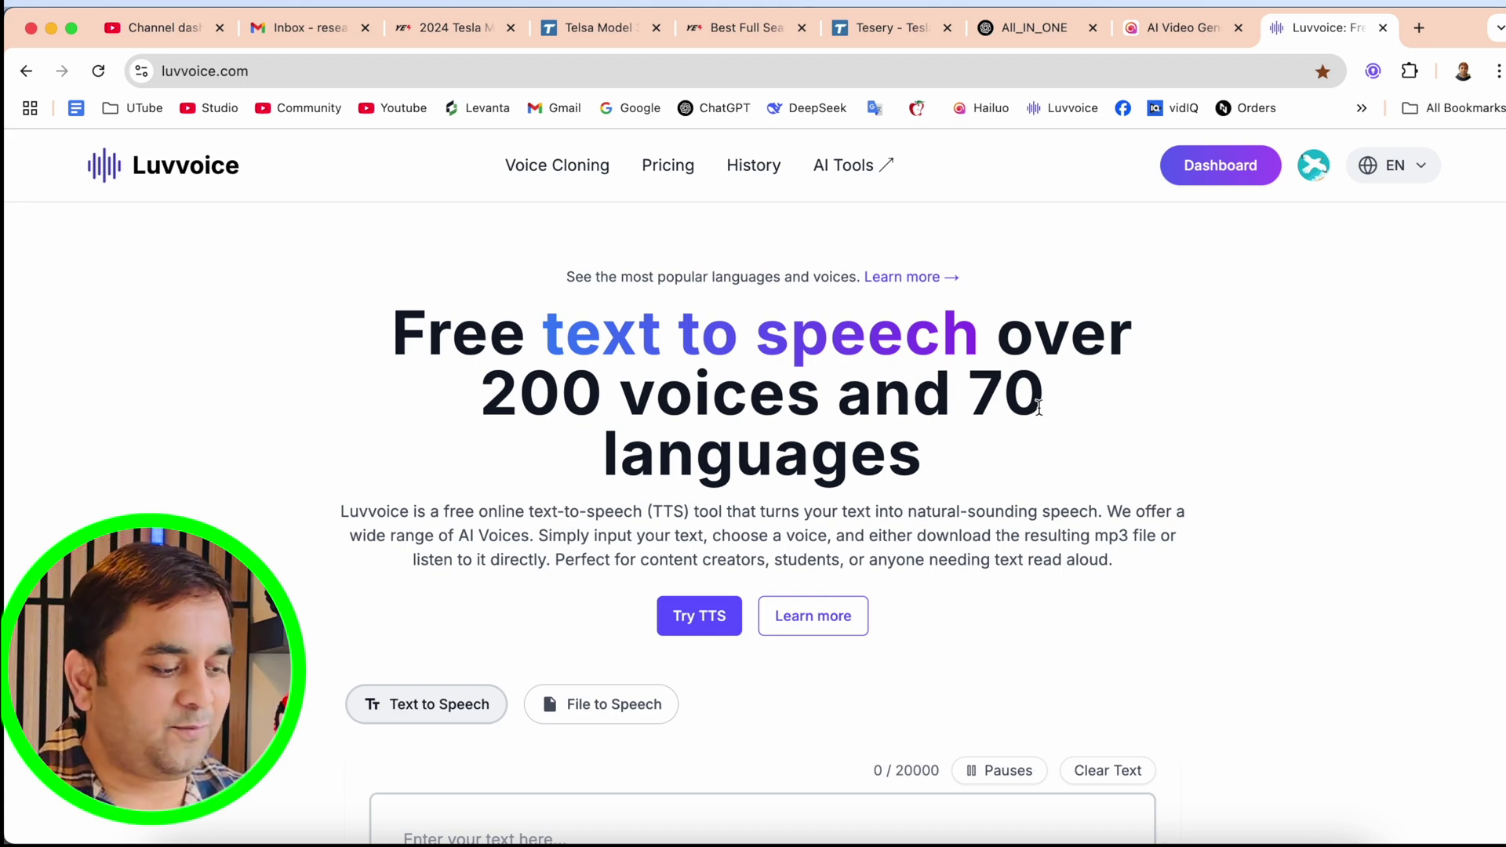
Step: Examine the homepage's Text to Speech and File to Speech tools and its list of features
{"action": "scroll", "coordinate": [1067, 471], "scroll_direction": "down", "scroll_amount": 6}
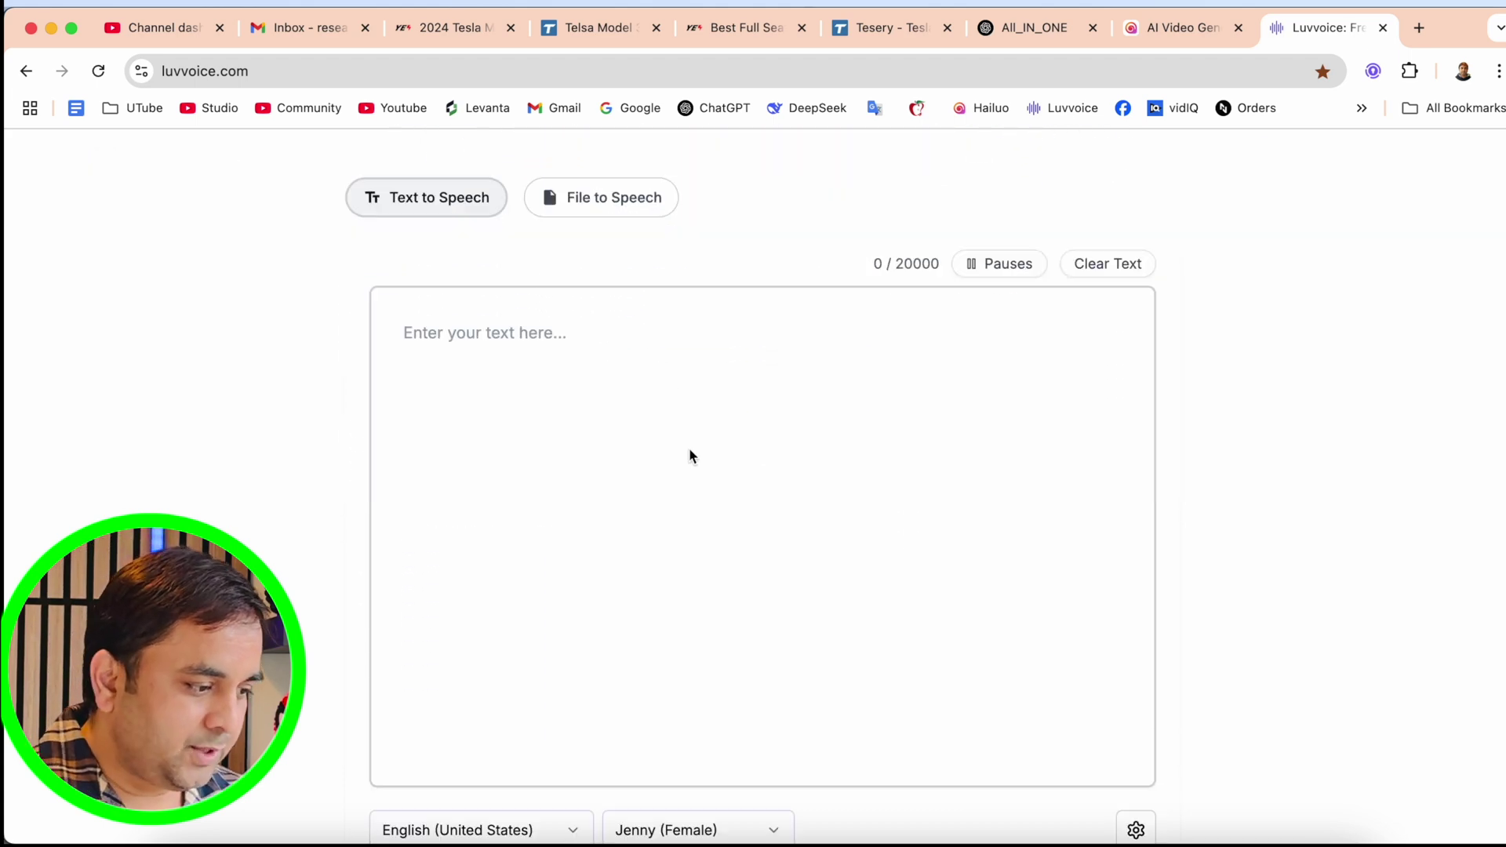
{"action": "left_click", "coordinate": [599, 340]}
{"action": "left_click", "coordinate": [609, 197]}
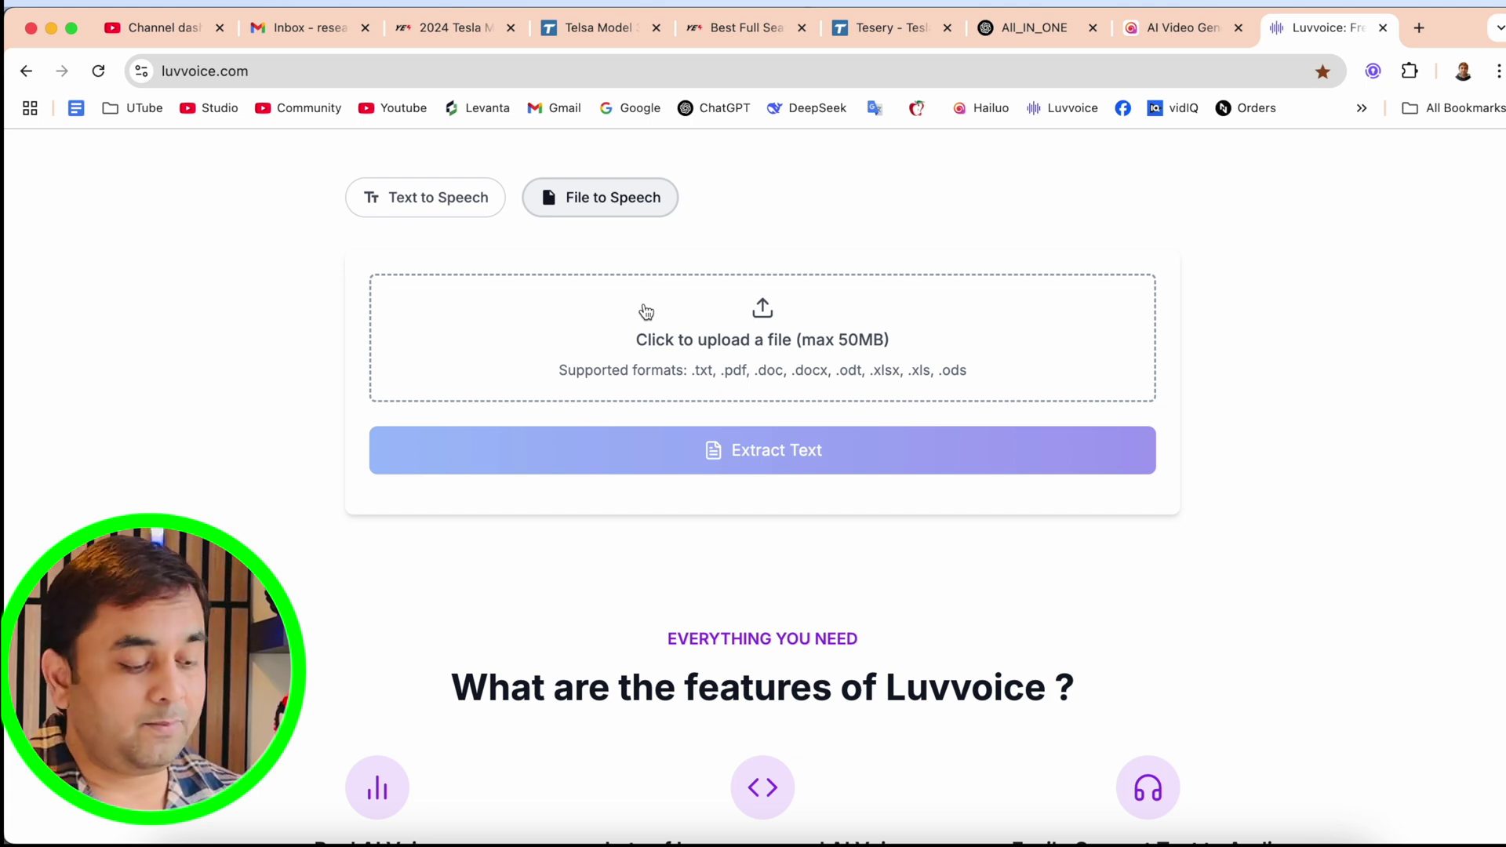
{"action": "scroll", "coordinate": [646, 311], "scroll_direction": "down", "scroll_amount": 5}
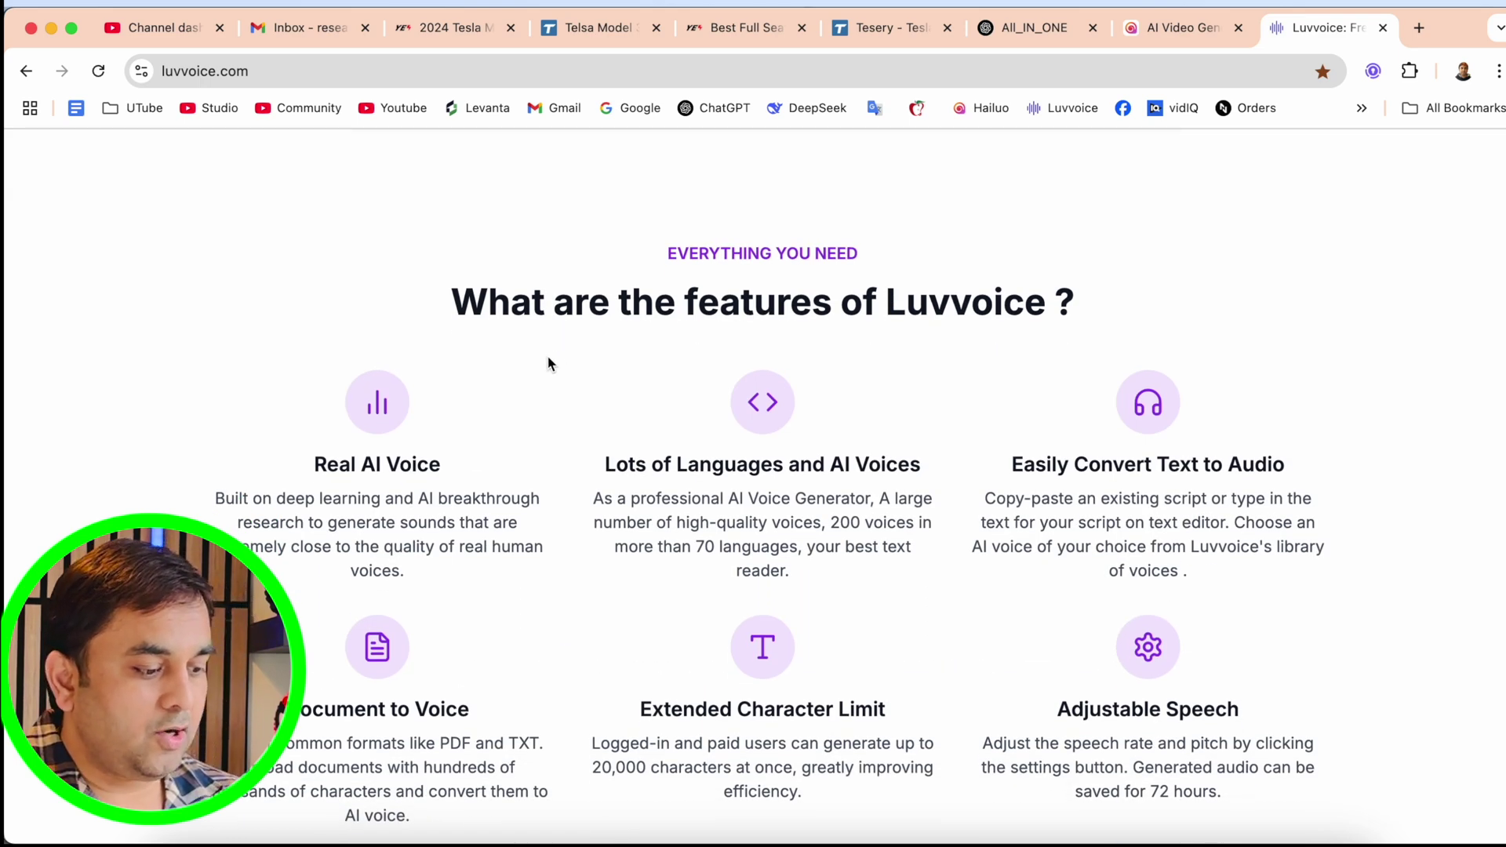
{"action": "scroll", "coordinate": [550, 361], "scroll_direction": "down", "scroll_amount": 2}
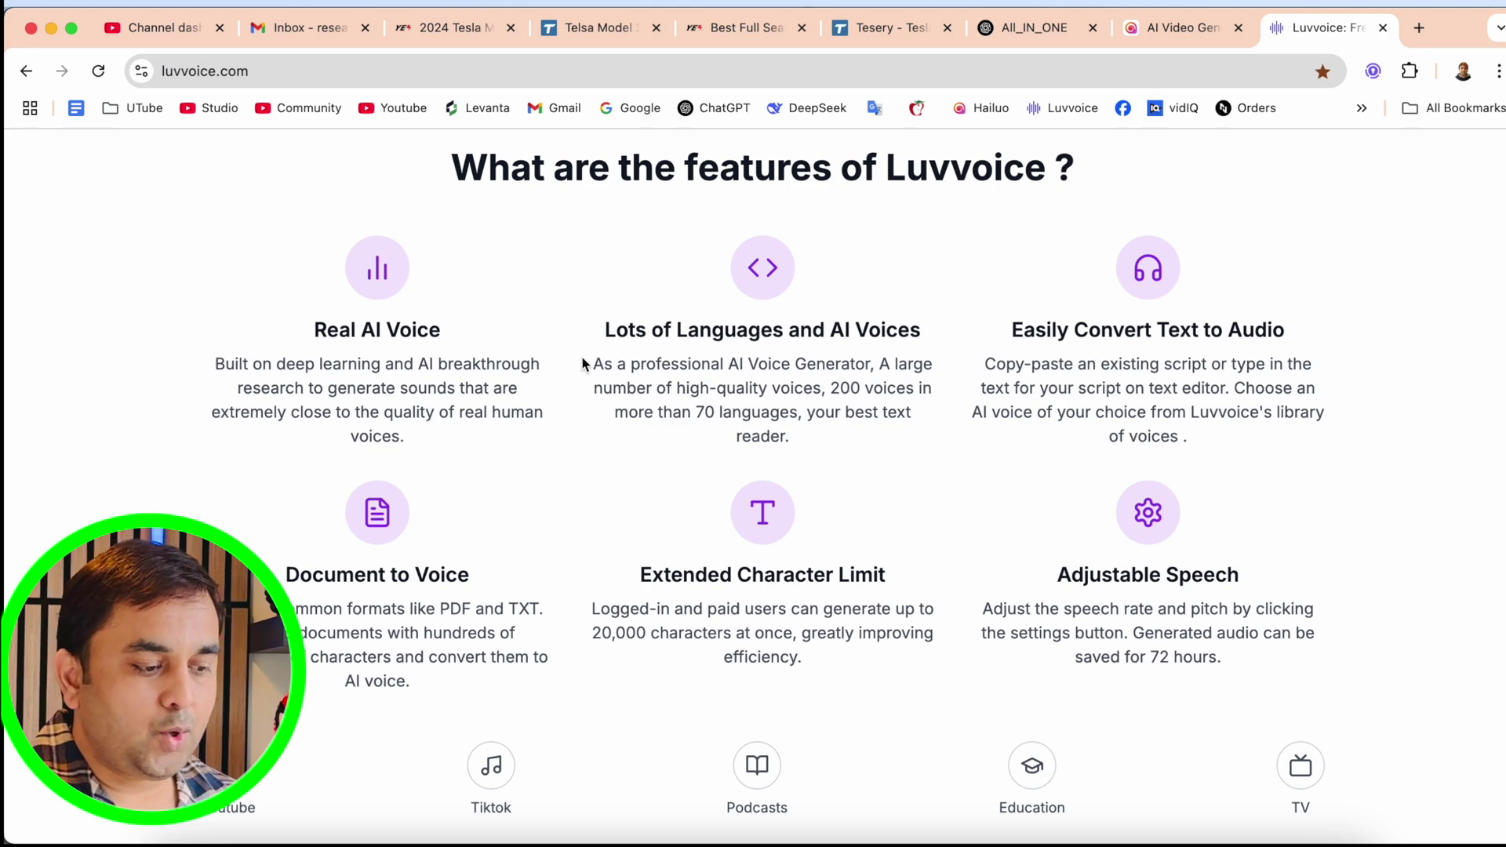
{"action": "scroll", "coordinate": [807, 395], "scroll_direction": "down", "scroll_amount": 2}
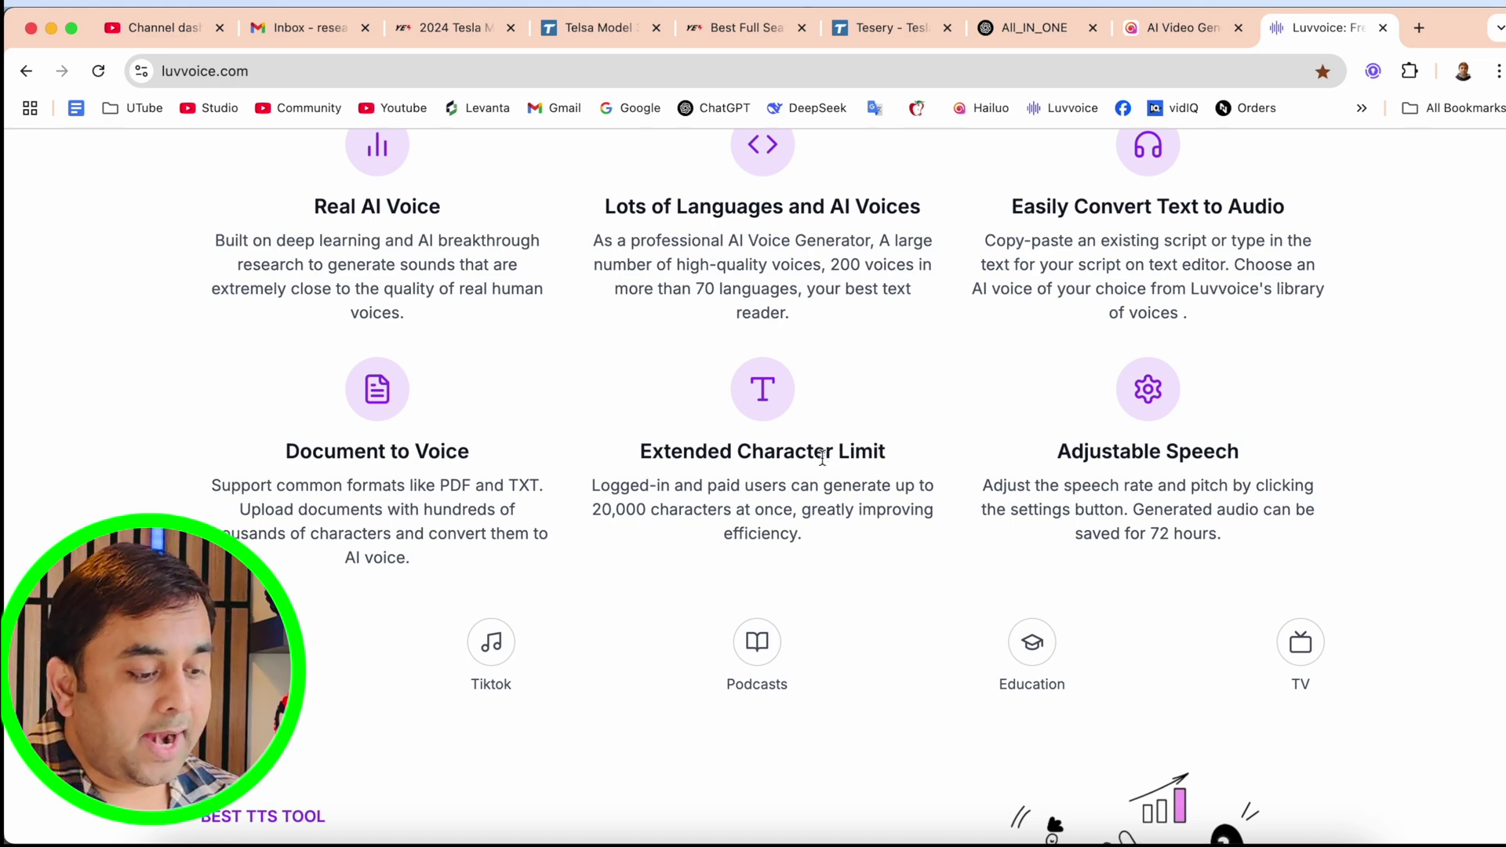
{"action": "scroll", "coordinate": [821, 461], "scroll_direction": "down", "scroll_amount": 6}
{"action": "scroll", "coordinate": [824, 468], "scroll_direction": "up", "scroll_amount": 15}
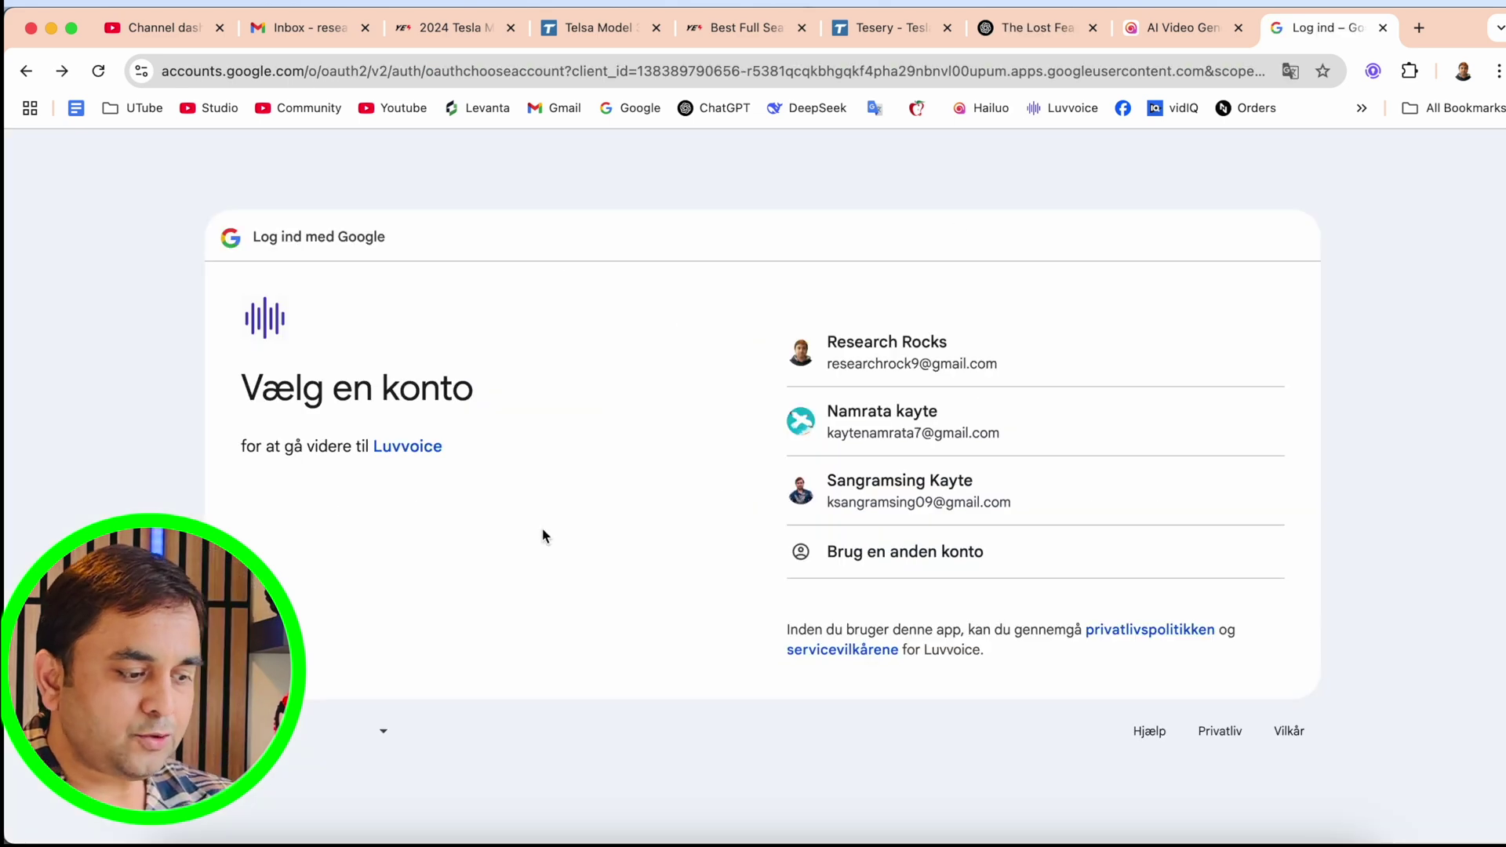
Step: Sign in to Luvvoice with the third listed Google account and open the dashboard
{"action": "left_click", "coordinate": [869, 499]}
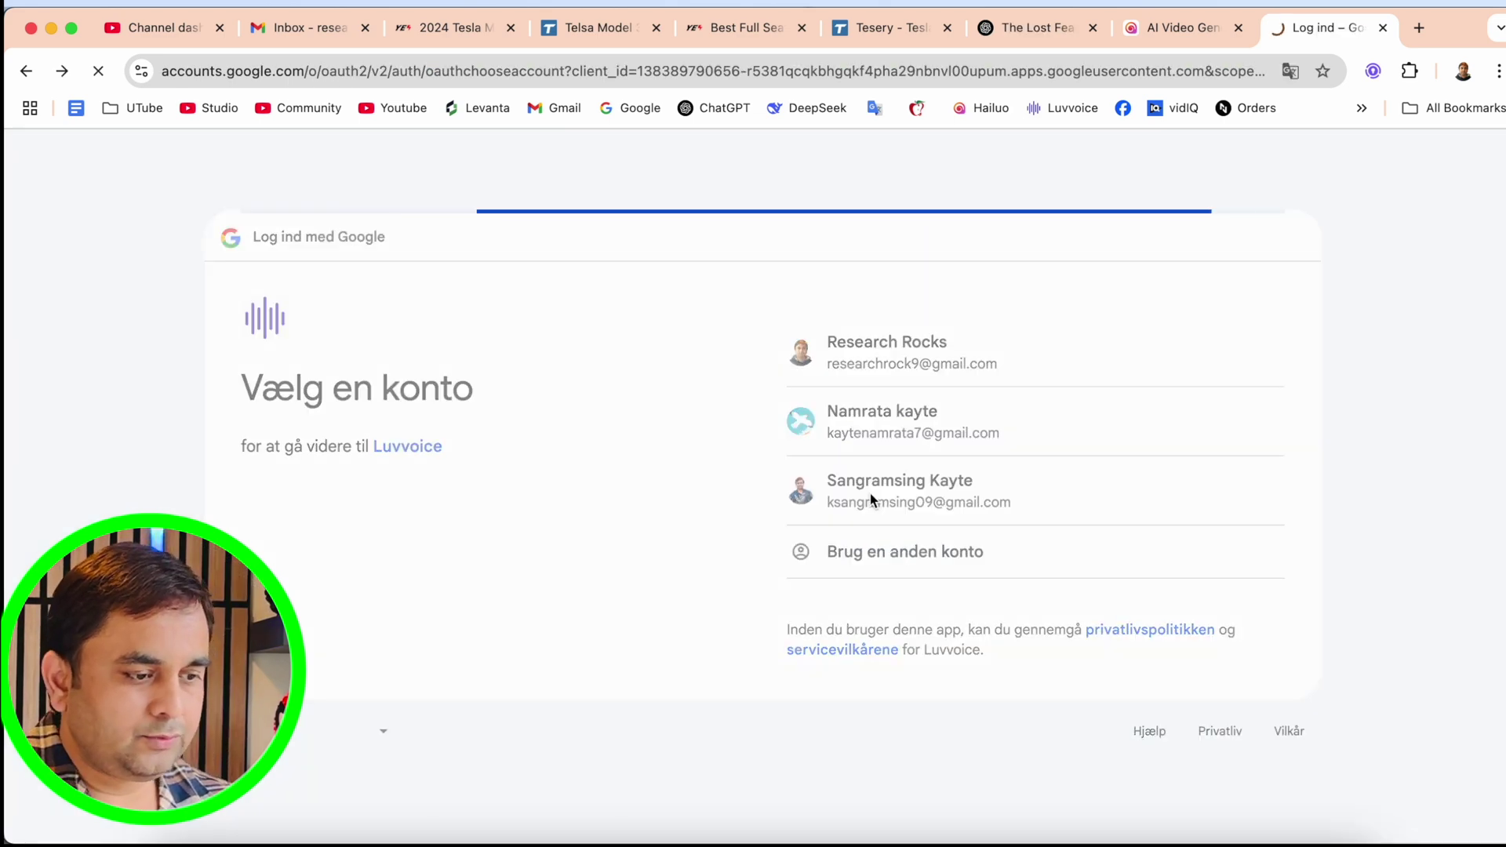
{"action": "left_click", "coordinate": [1174, 606]}
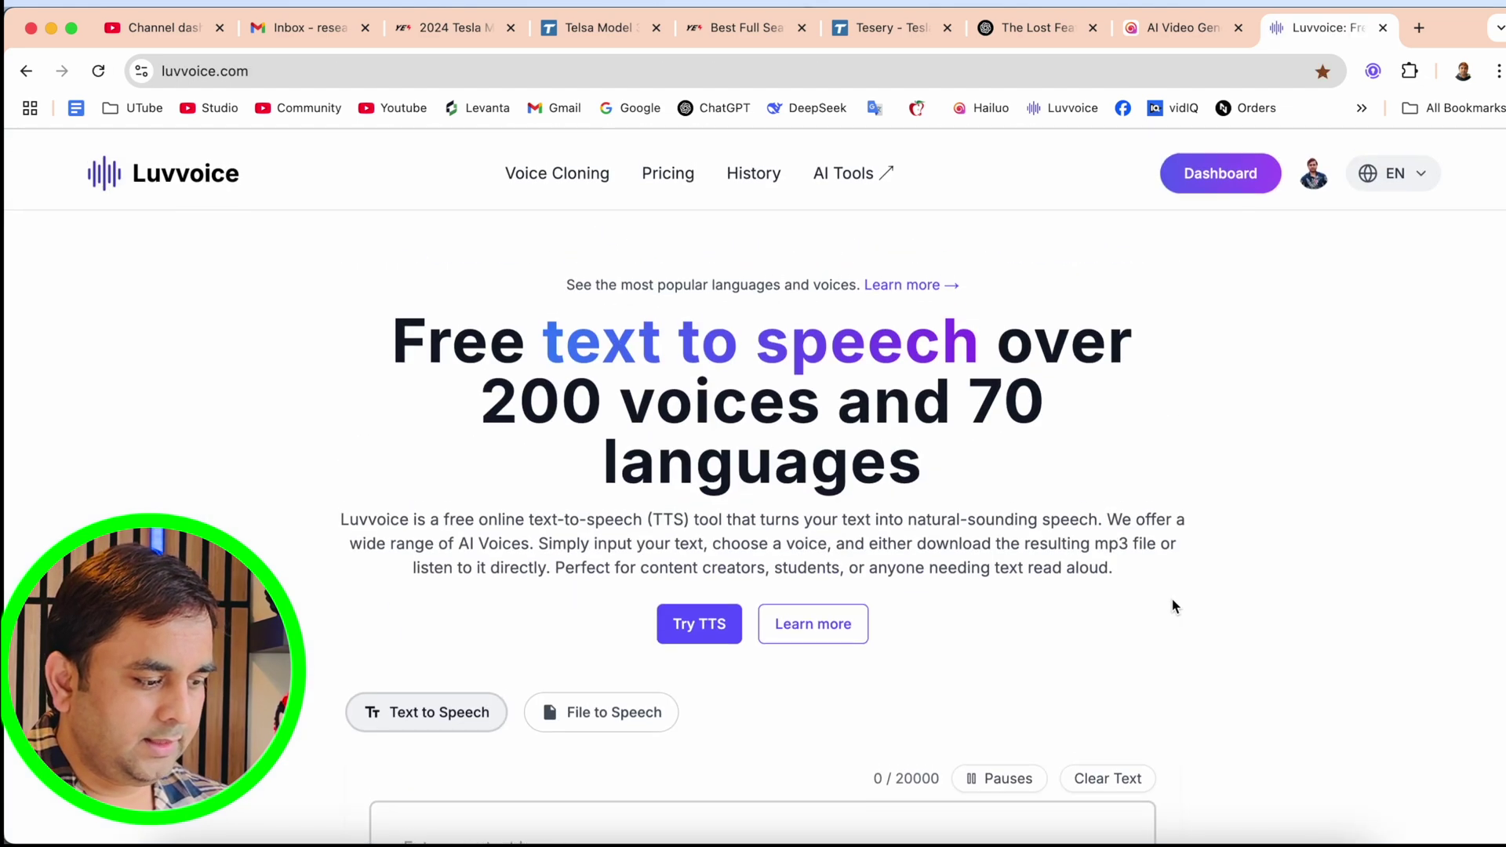
{"action": "left_click", "coordinate": [1234, 167]}
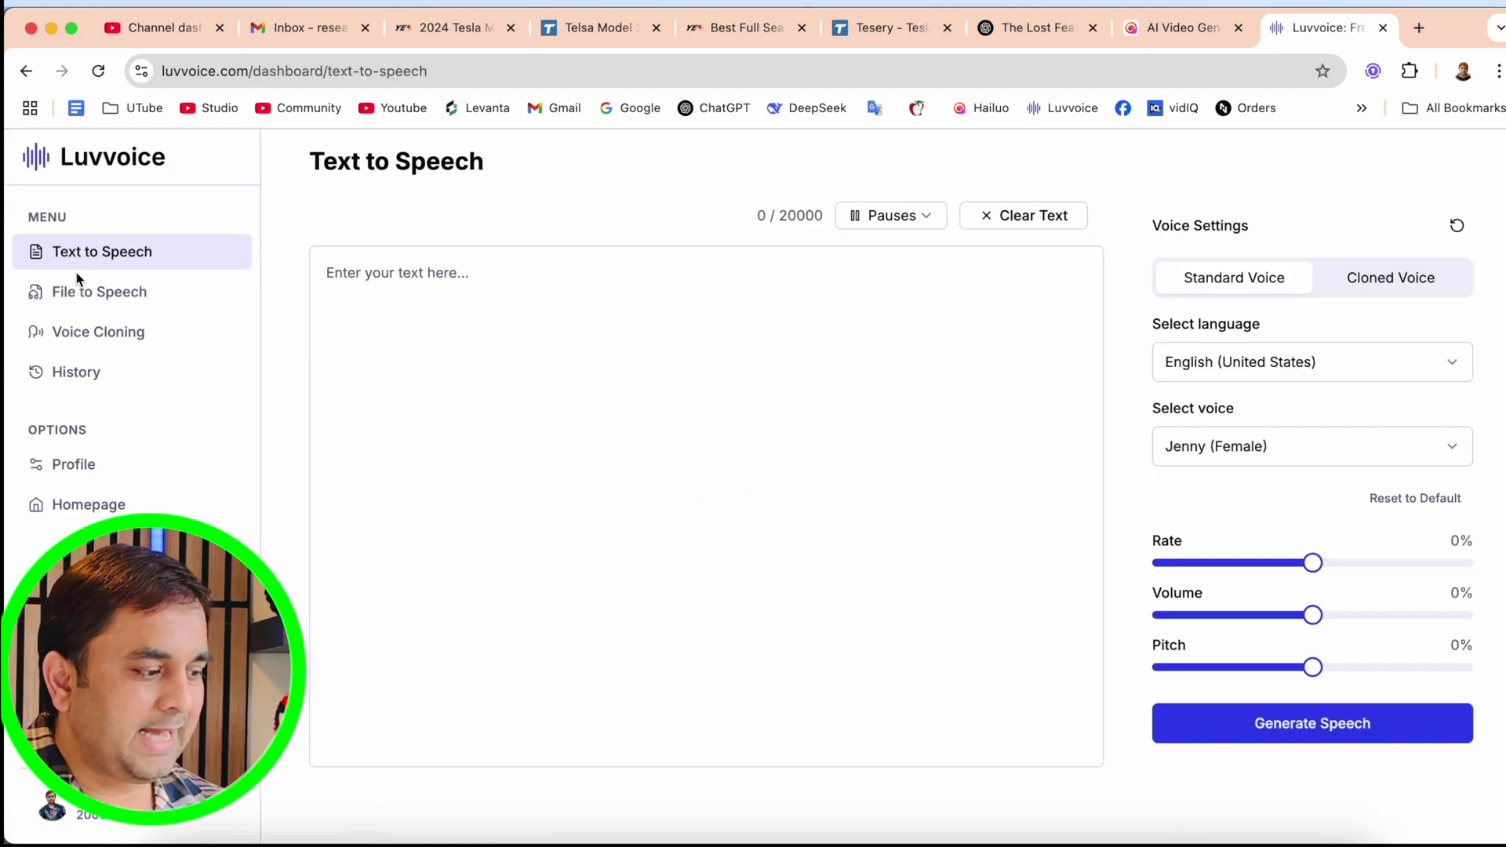
Step: Look through the dashboard's File to Speech, Voice Cloning and History pages
{"action": "left_click", "coordinate": [104, 304]}
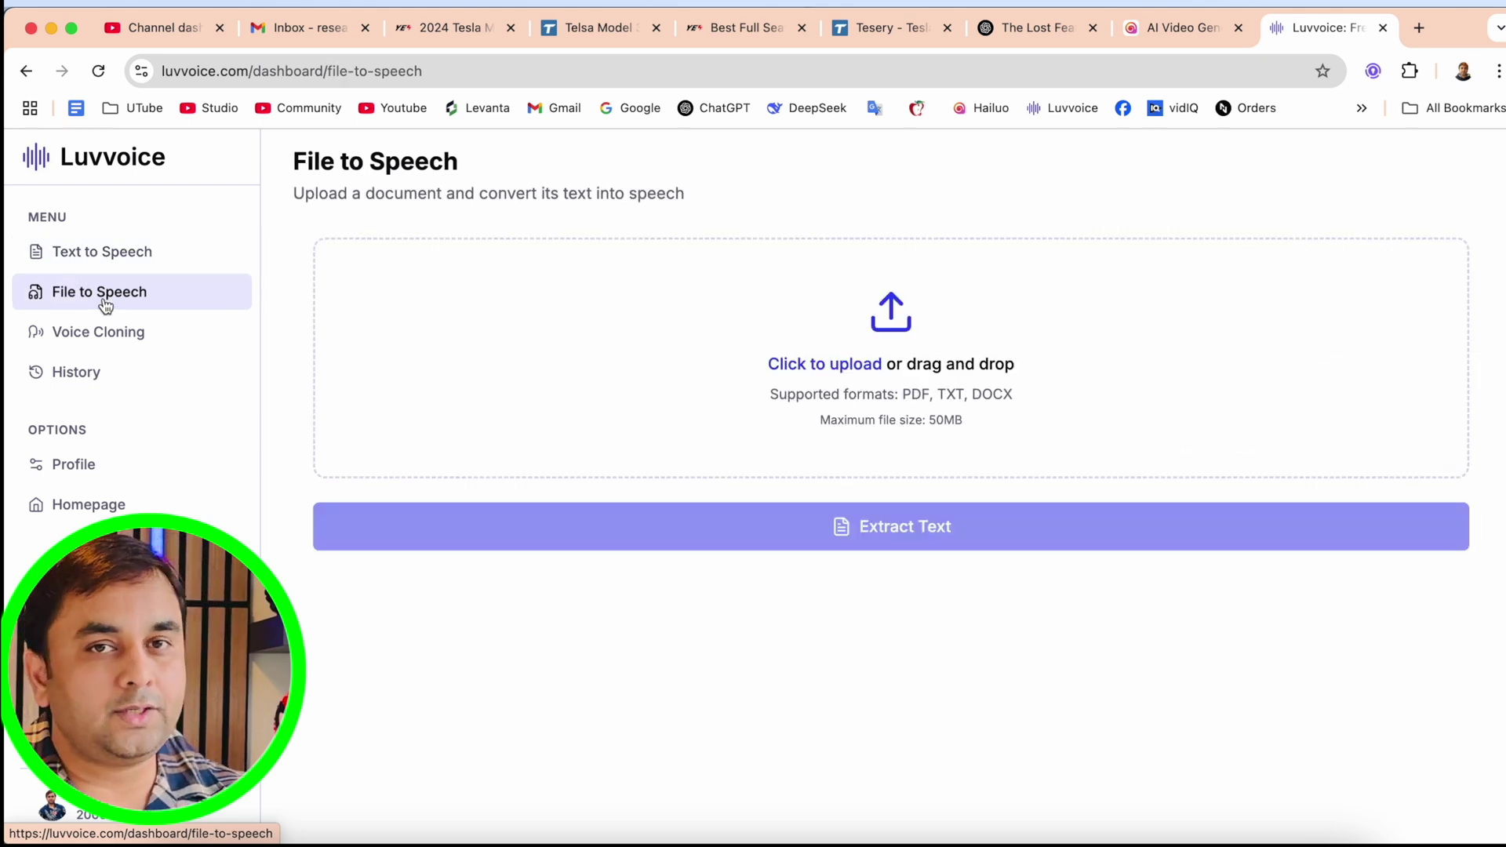
{"action": "left_click", "coordinate": [105, 346]}
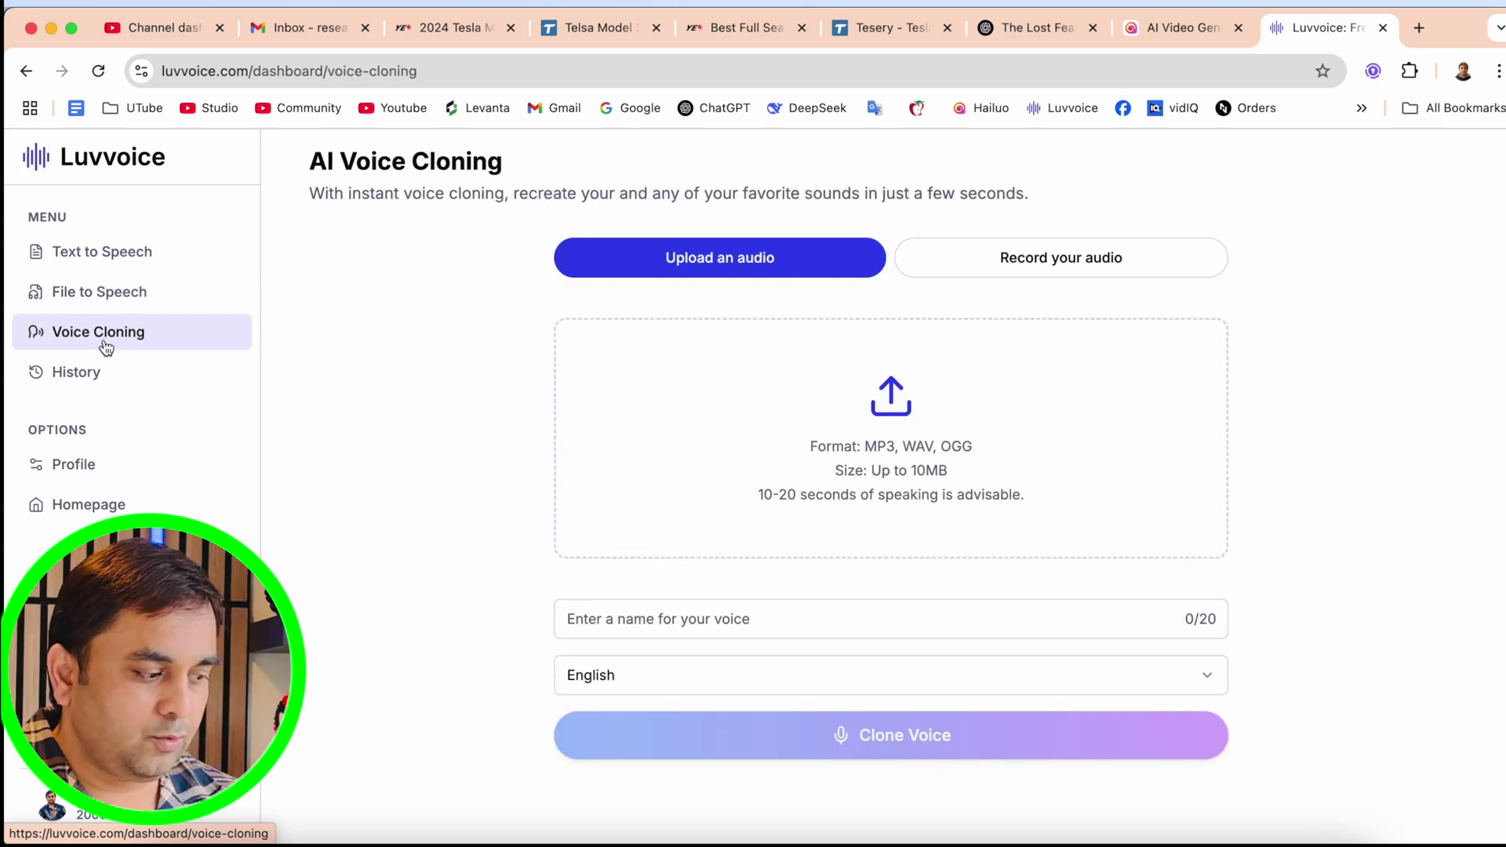
{"action": "left_click", "coordinate": [121, 383]}
Step: Paste the copied Starwing story into the Text to Speech editor
{"action": "left_click", "coordinate": [134, 266]}
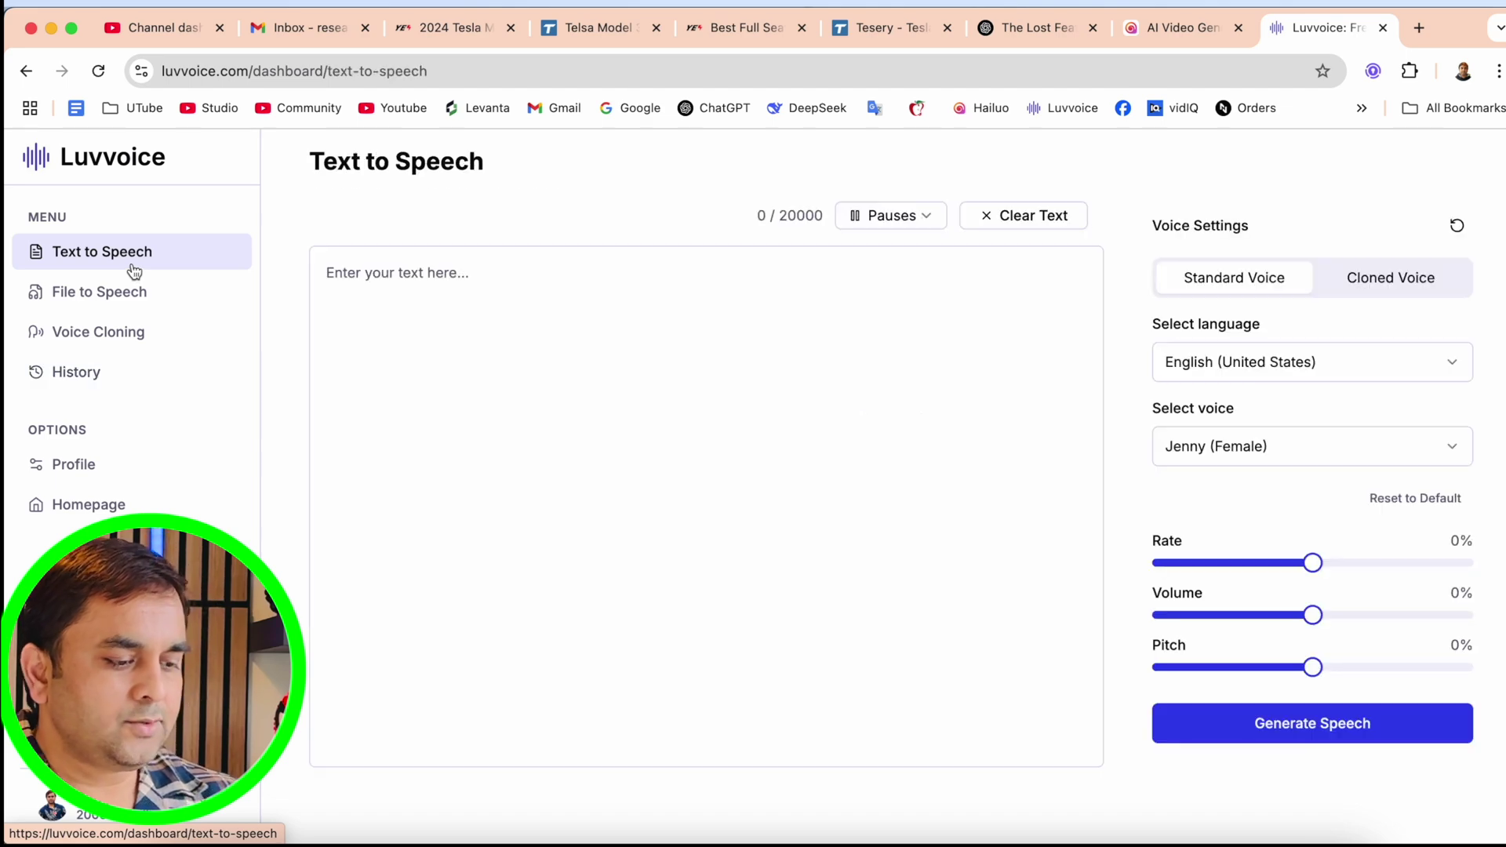
{"action": "left_click", "coordinate": [750, 370]}
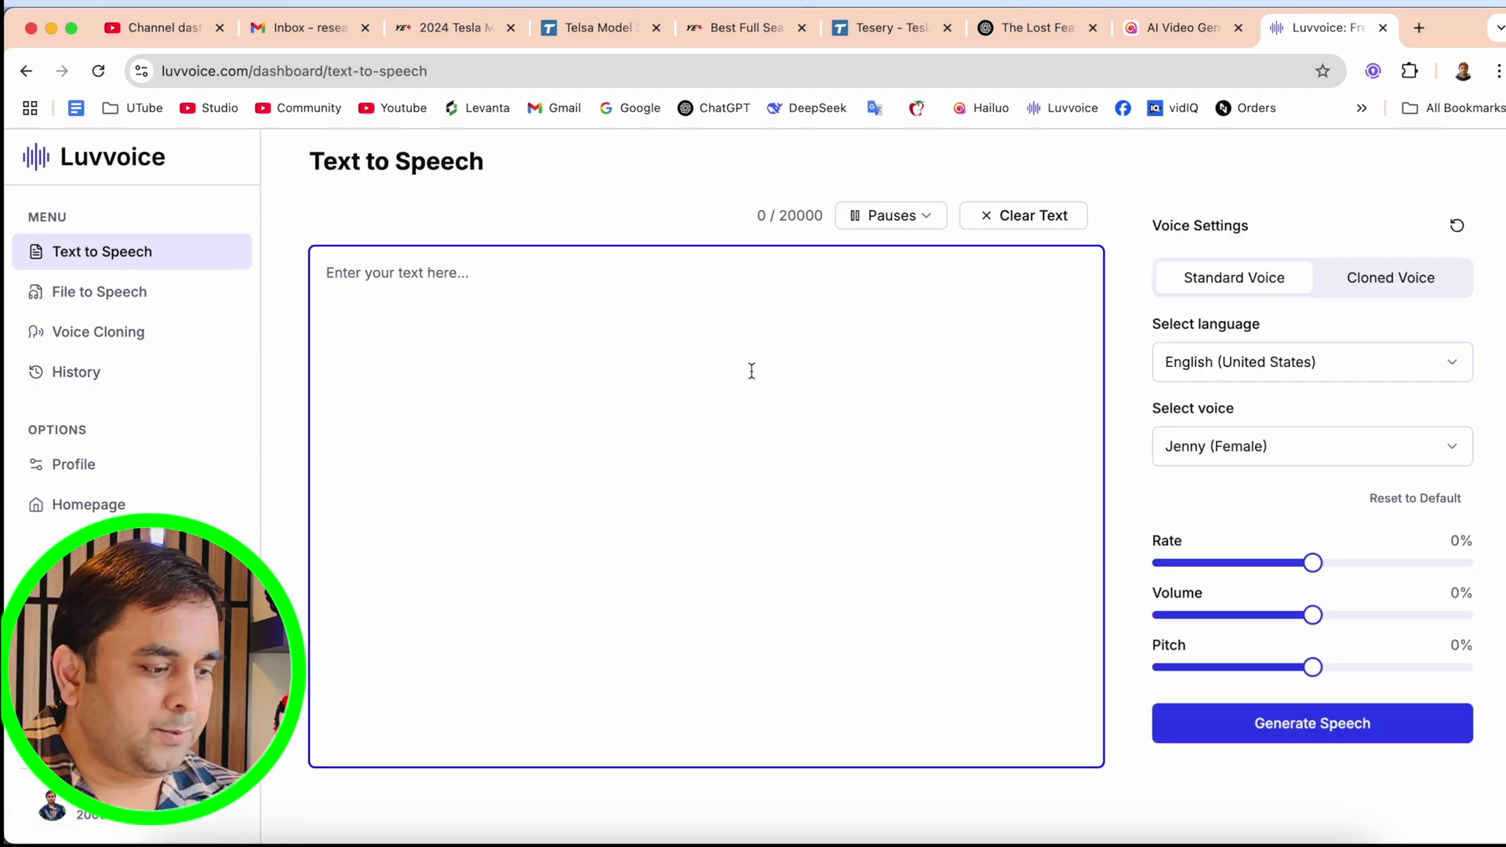
{"action": "key", "text": "super+v"}
Step: Generate speech from the story using English (United States) and the Ava (Female) voice
{"action": "left_click", "coordinate": [1239, 361]}
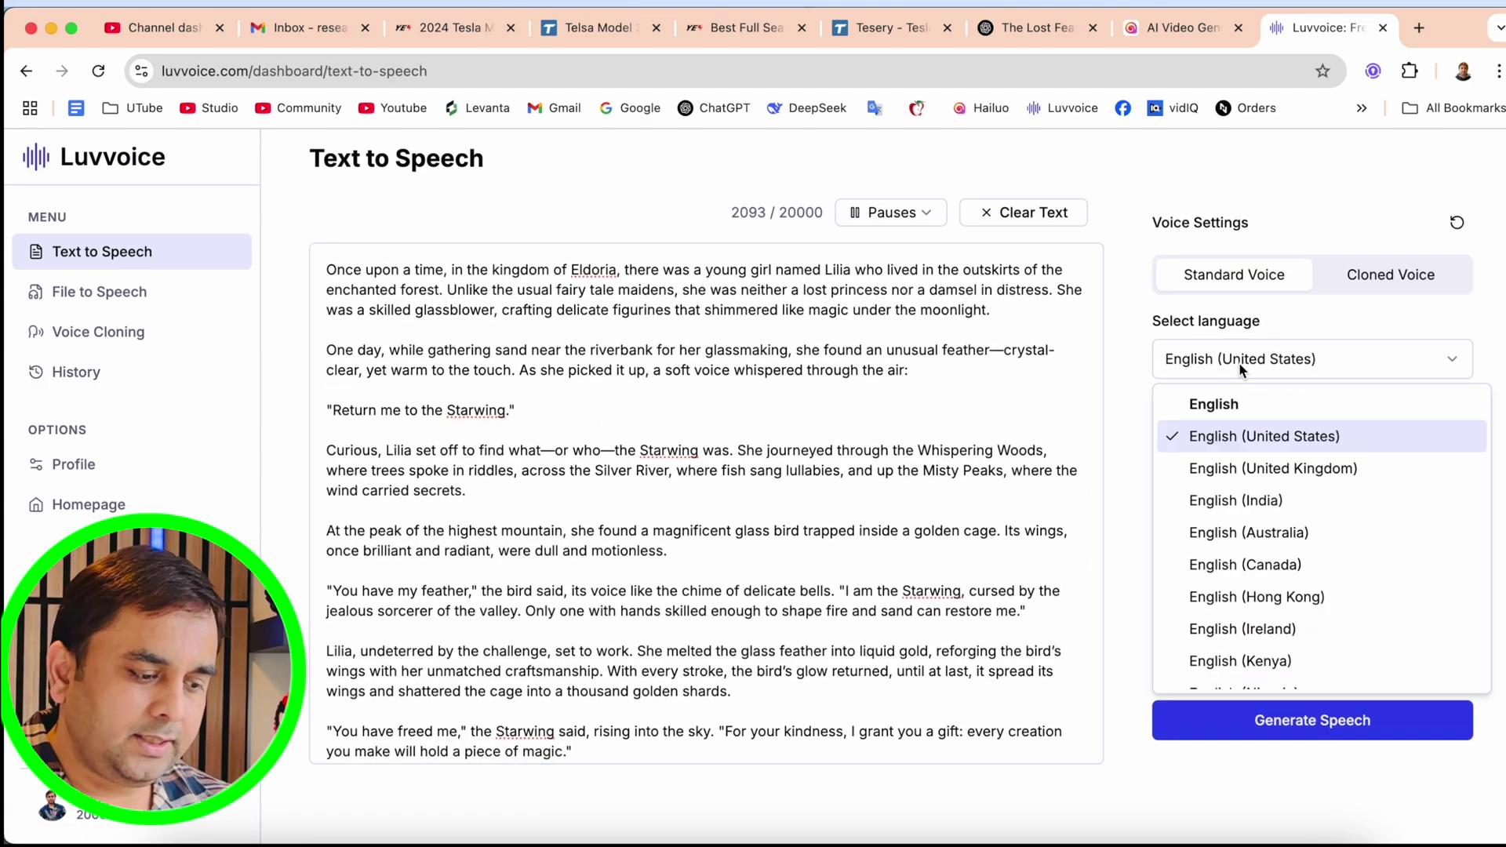
{"action": "scroll", "coordinate": [1284, 576], "scroll_direction": "down", "scroll_amount": 5}
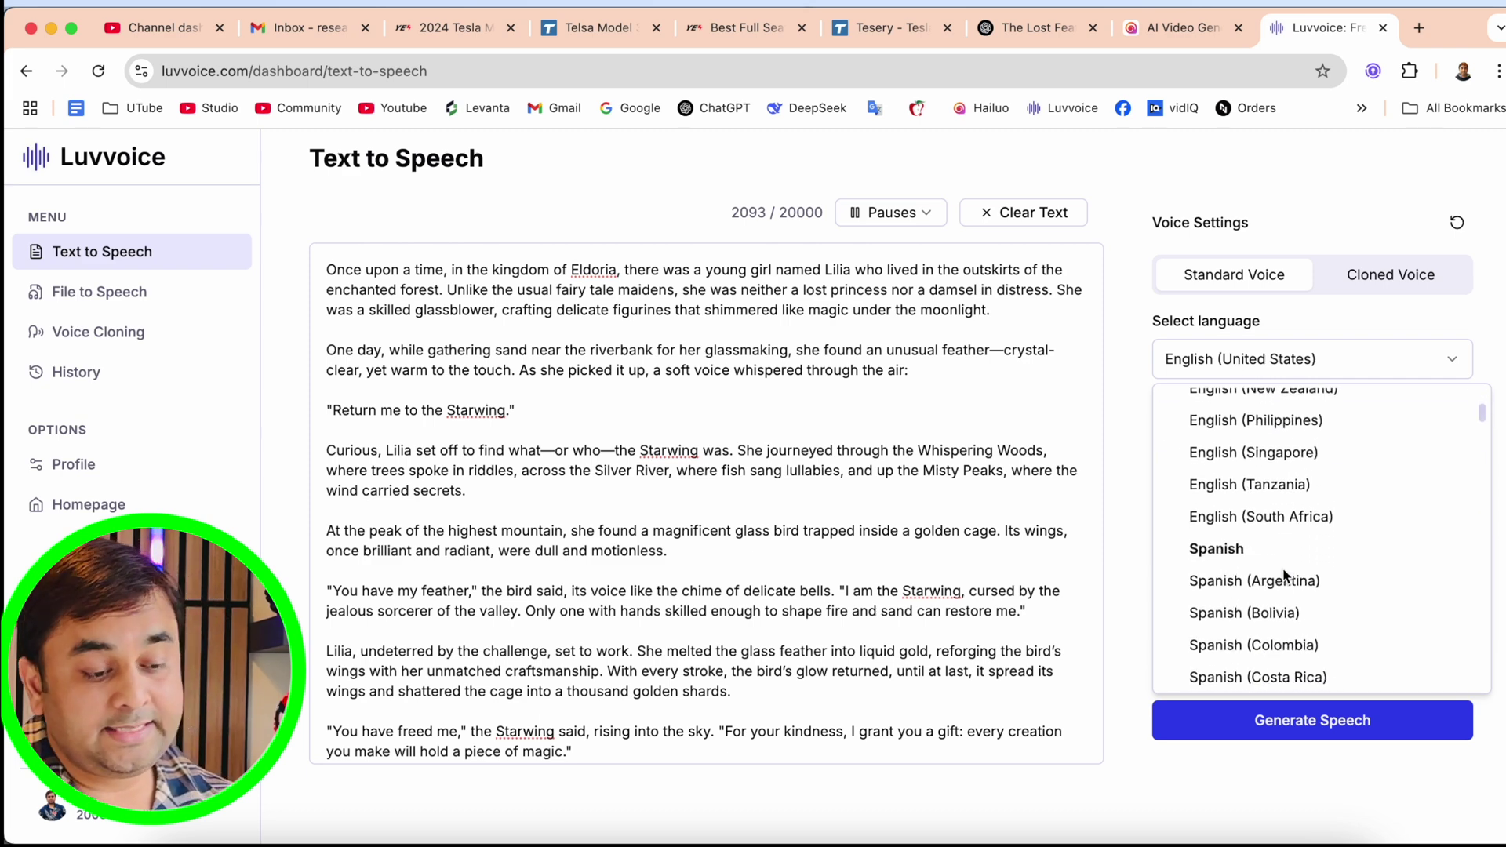
{"action": "scroll", "coordinate": [1285, 576], "scroll_direction": "up", "scroll_amount": 5}
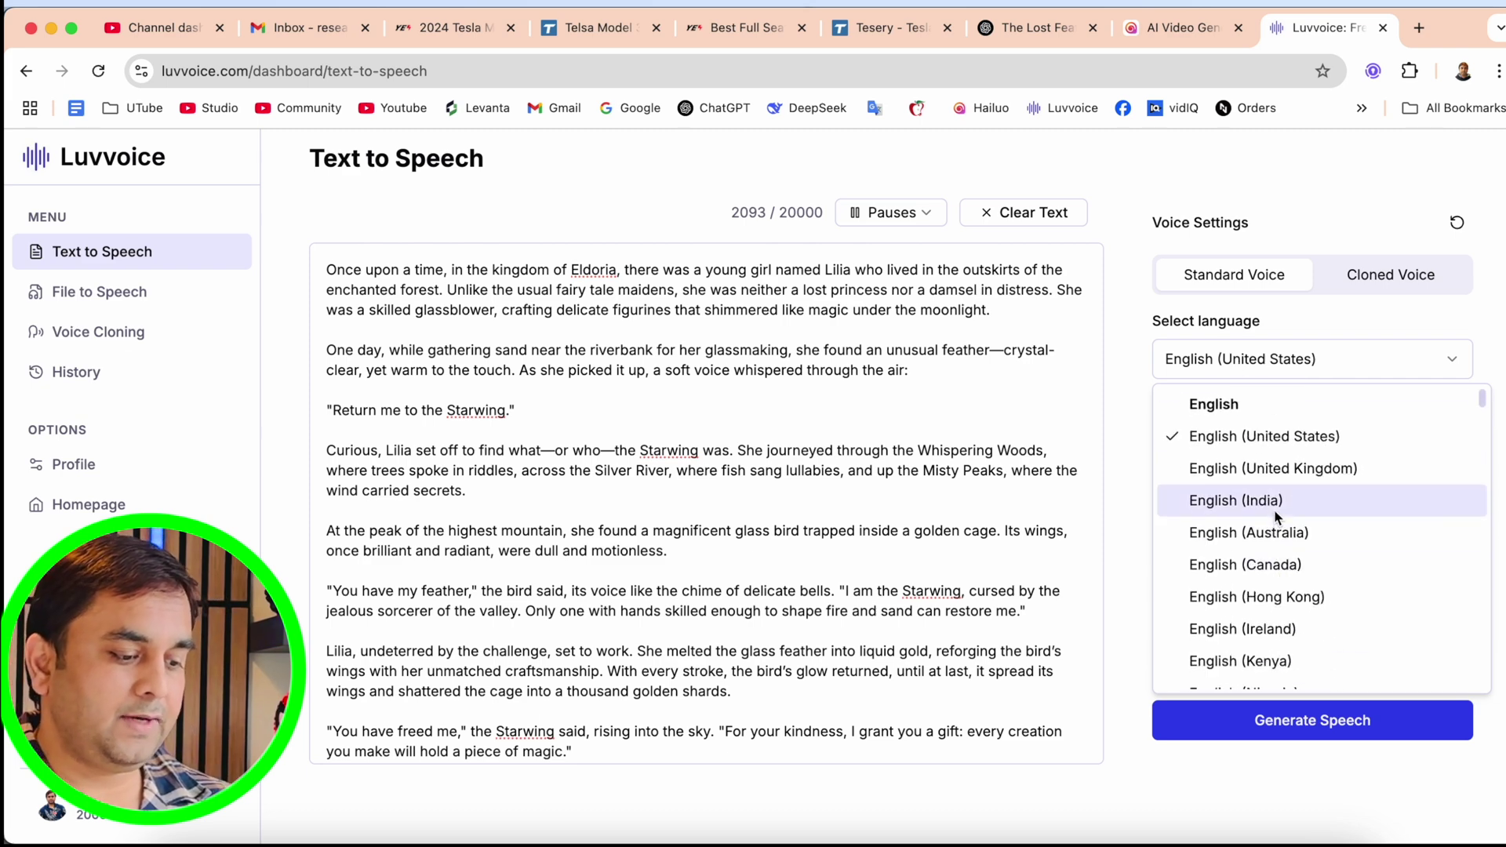
{"action": "left_click", "coordinate": [1252, 447]}
{"action": "left_click", "coordinate": [1253, 449]}
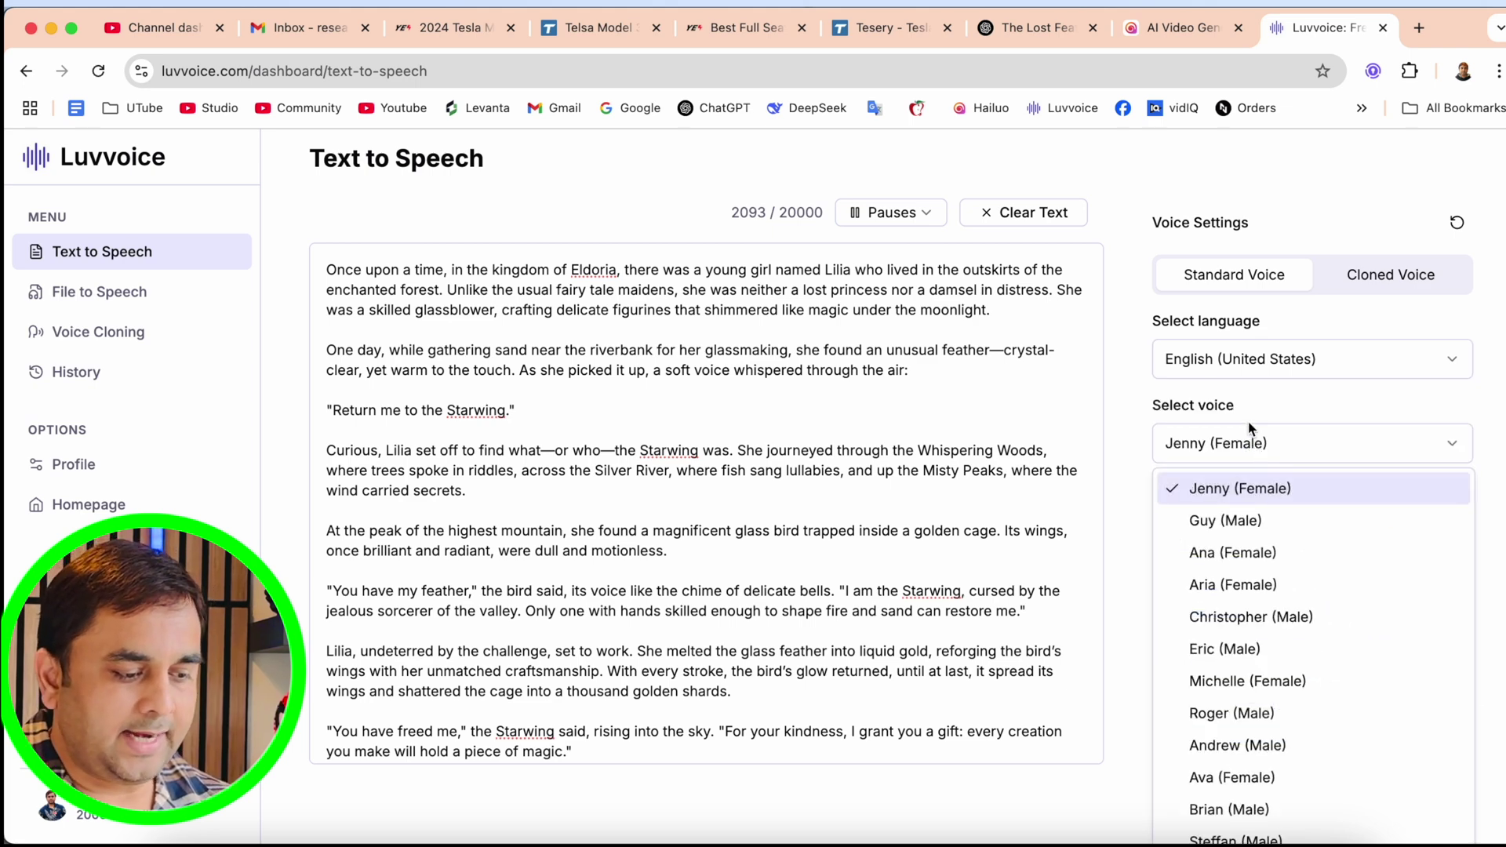
{"action": "left_click", "coordinate": [1255, 788]}
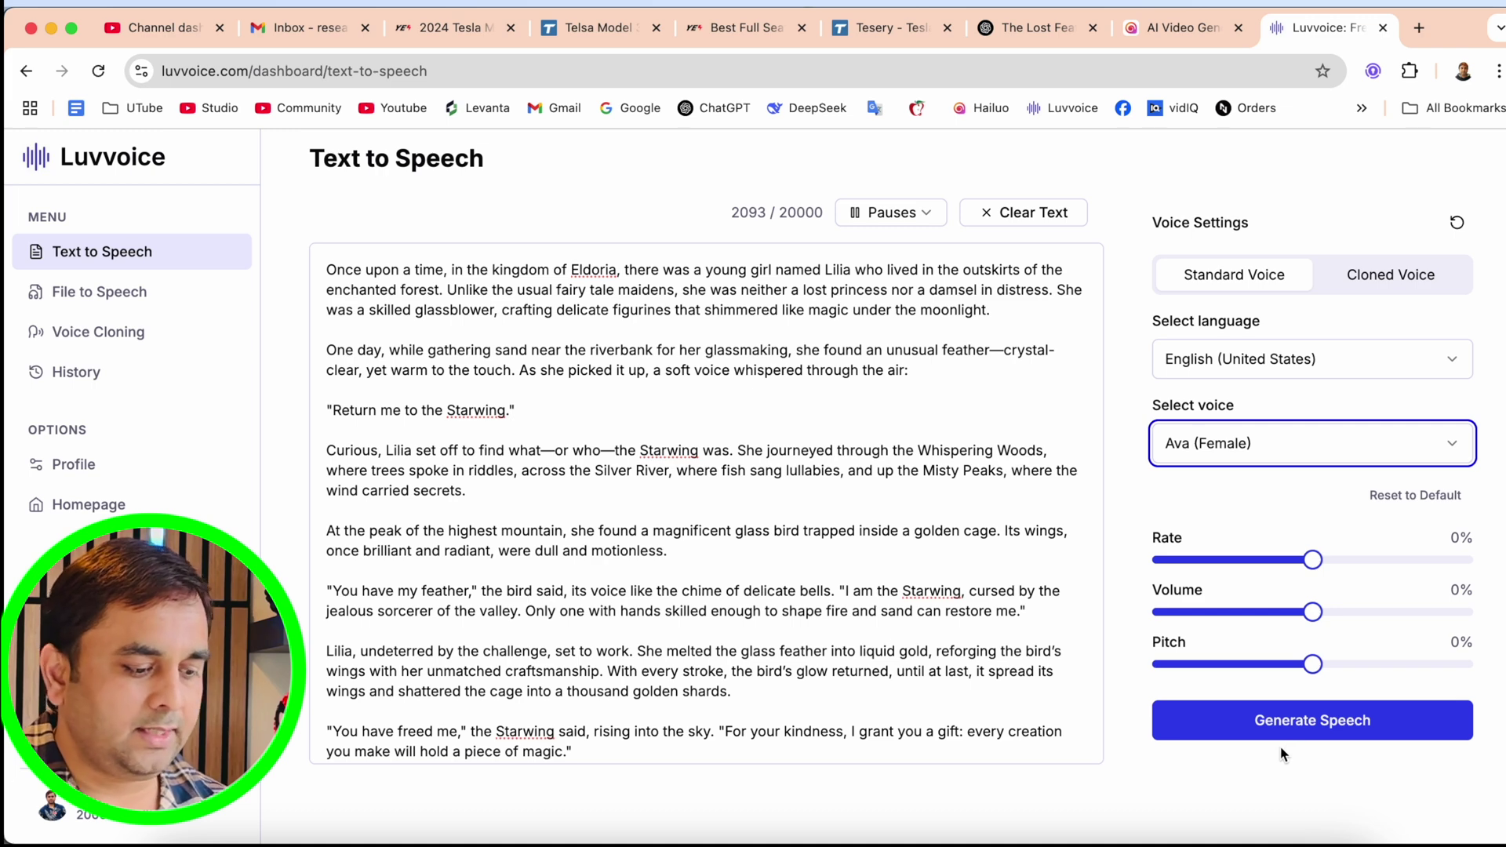
{"action": "left_click", "coordinate": [1287, 721]}
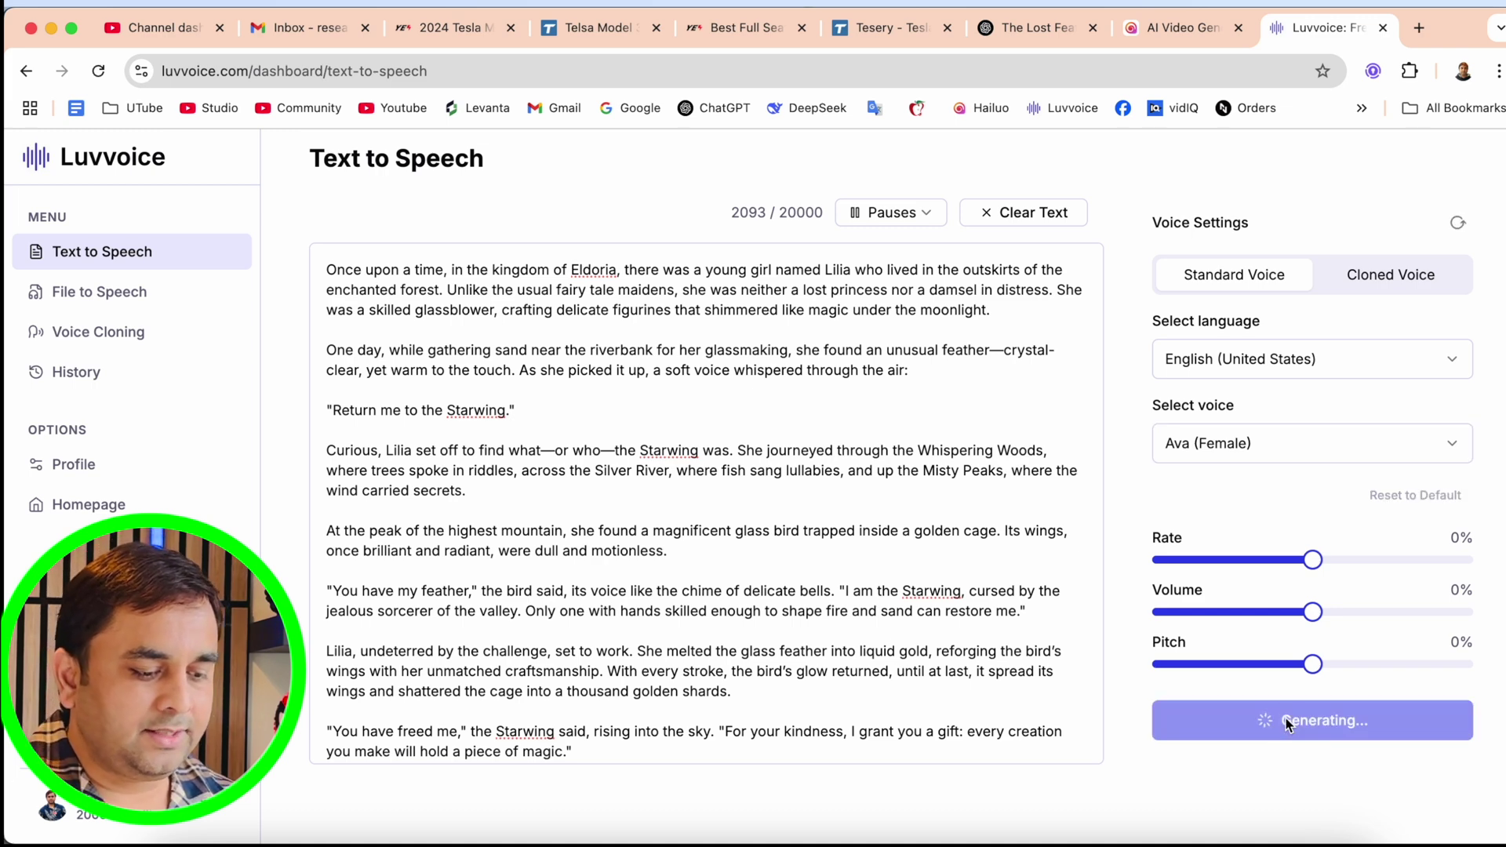
Step: Play part of the generated narration to check the voice, and pause it
{"action": "scroll", "coordinate": [748, 601], "scroll_direction": "down", "scroll_amount": 5}
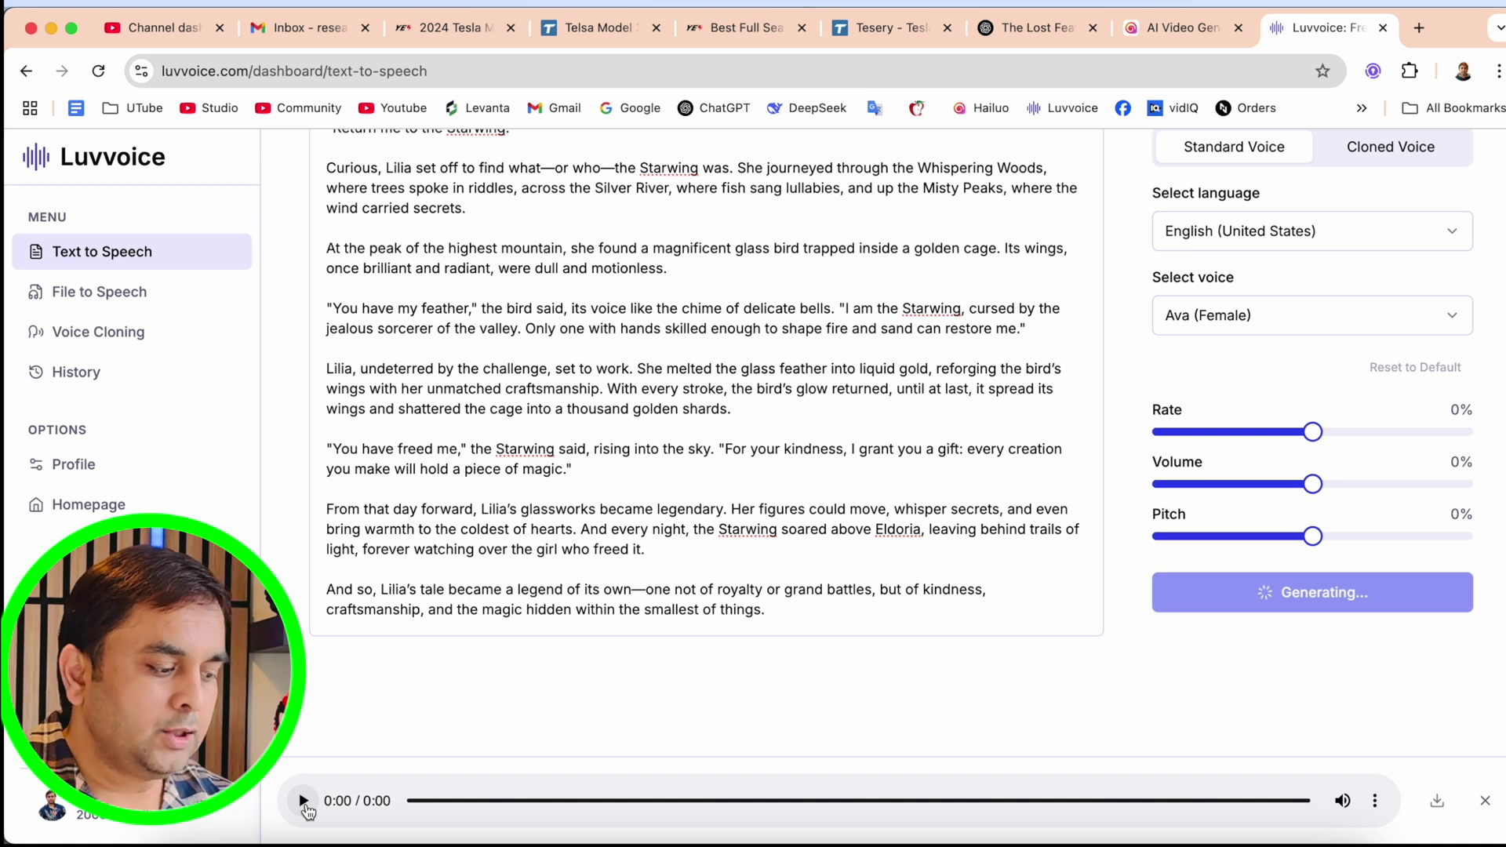
{"action": "left_click", "coordinate": [307, 808]}
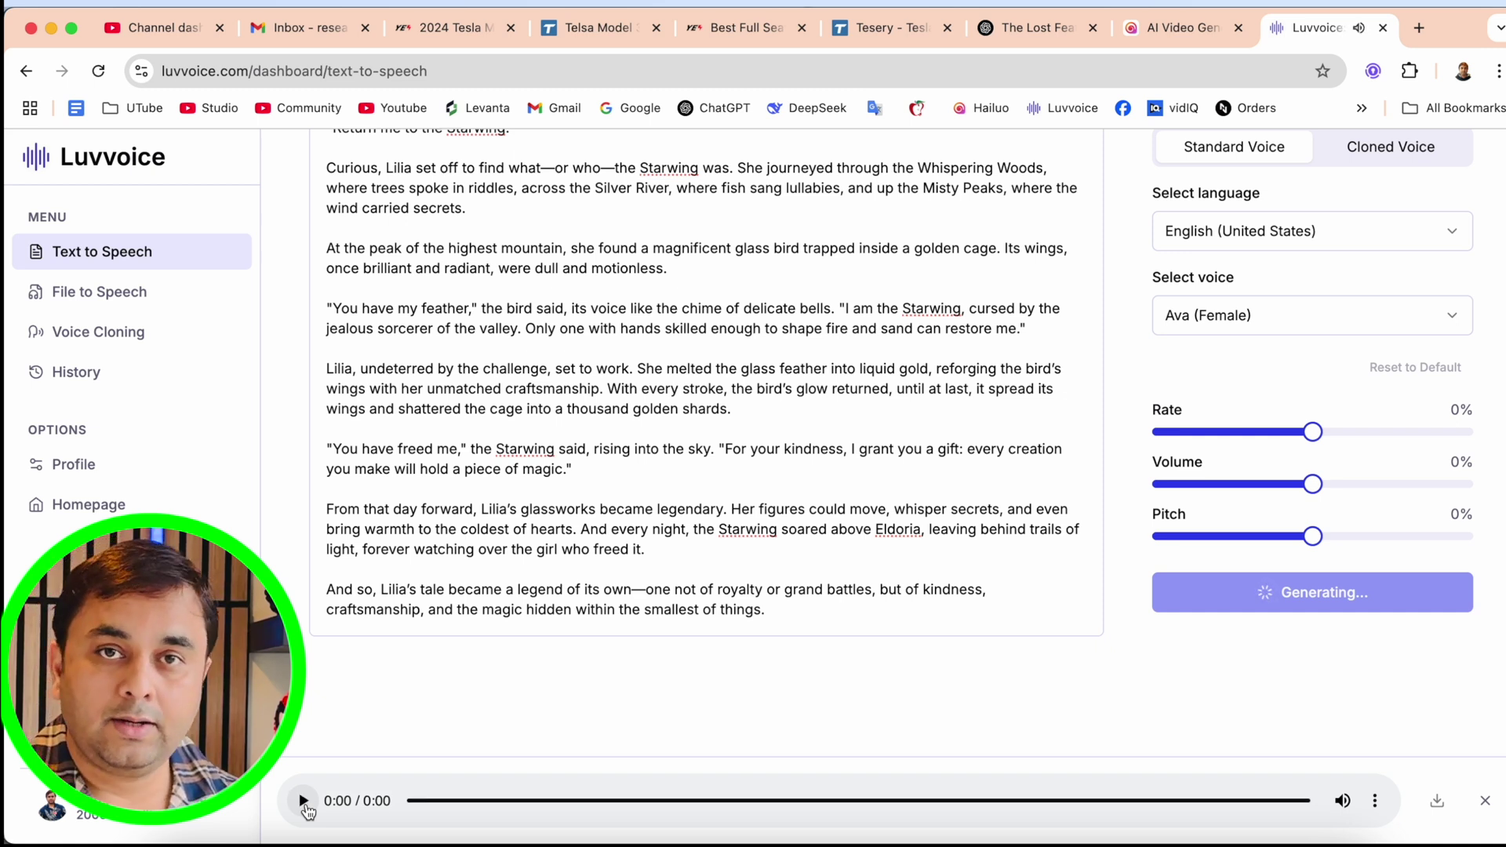
{"action": "left_click", "coordinate": [304, 801]}
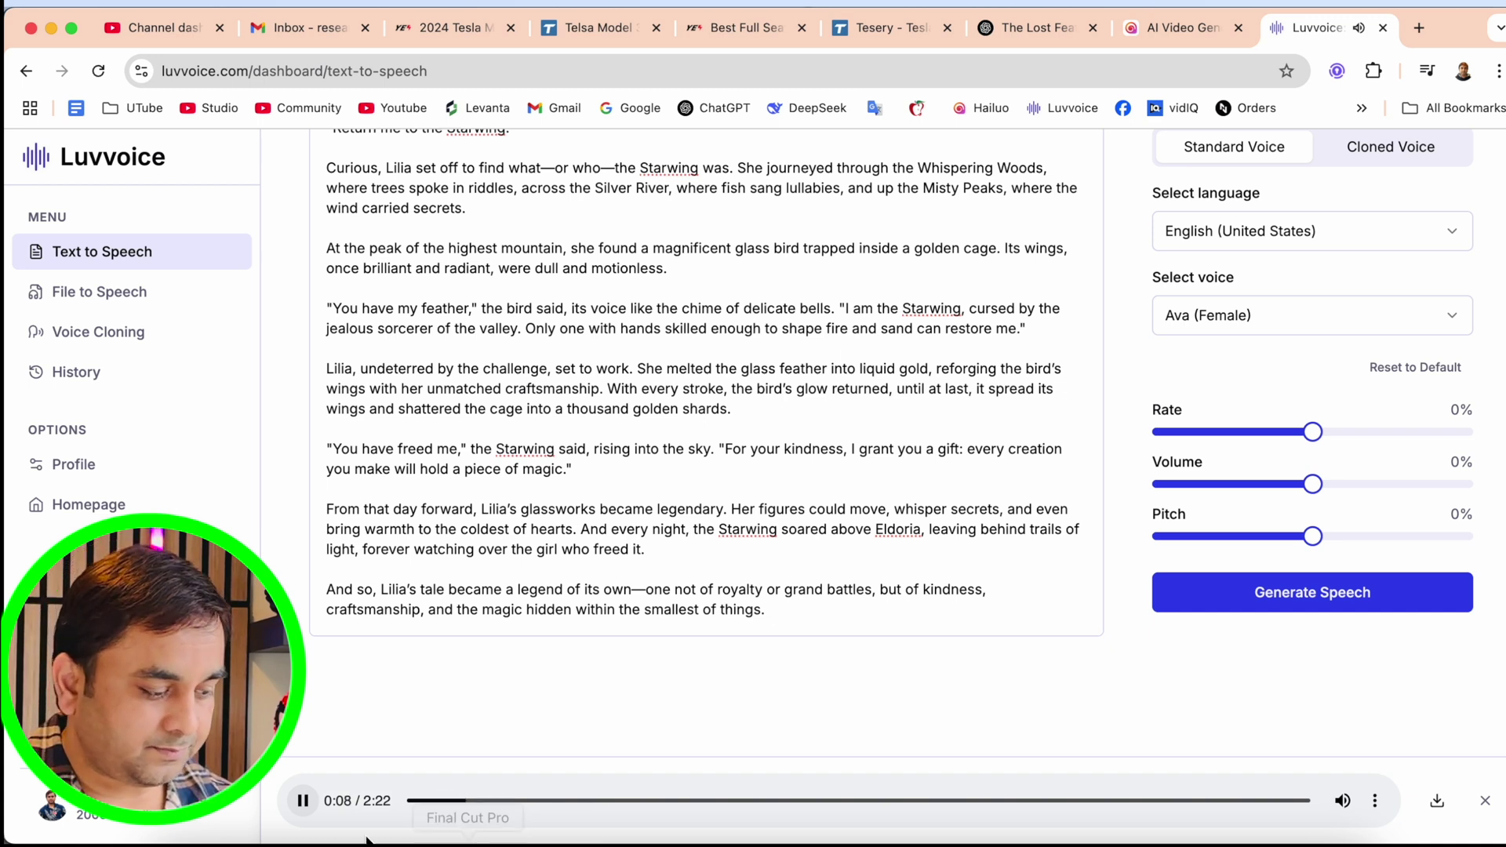
{"action": "left_click", "coordinate": [302, 801]}
{"action": "left_click", "coordinate": [305, 801]}
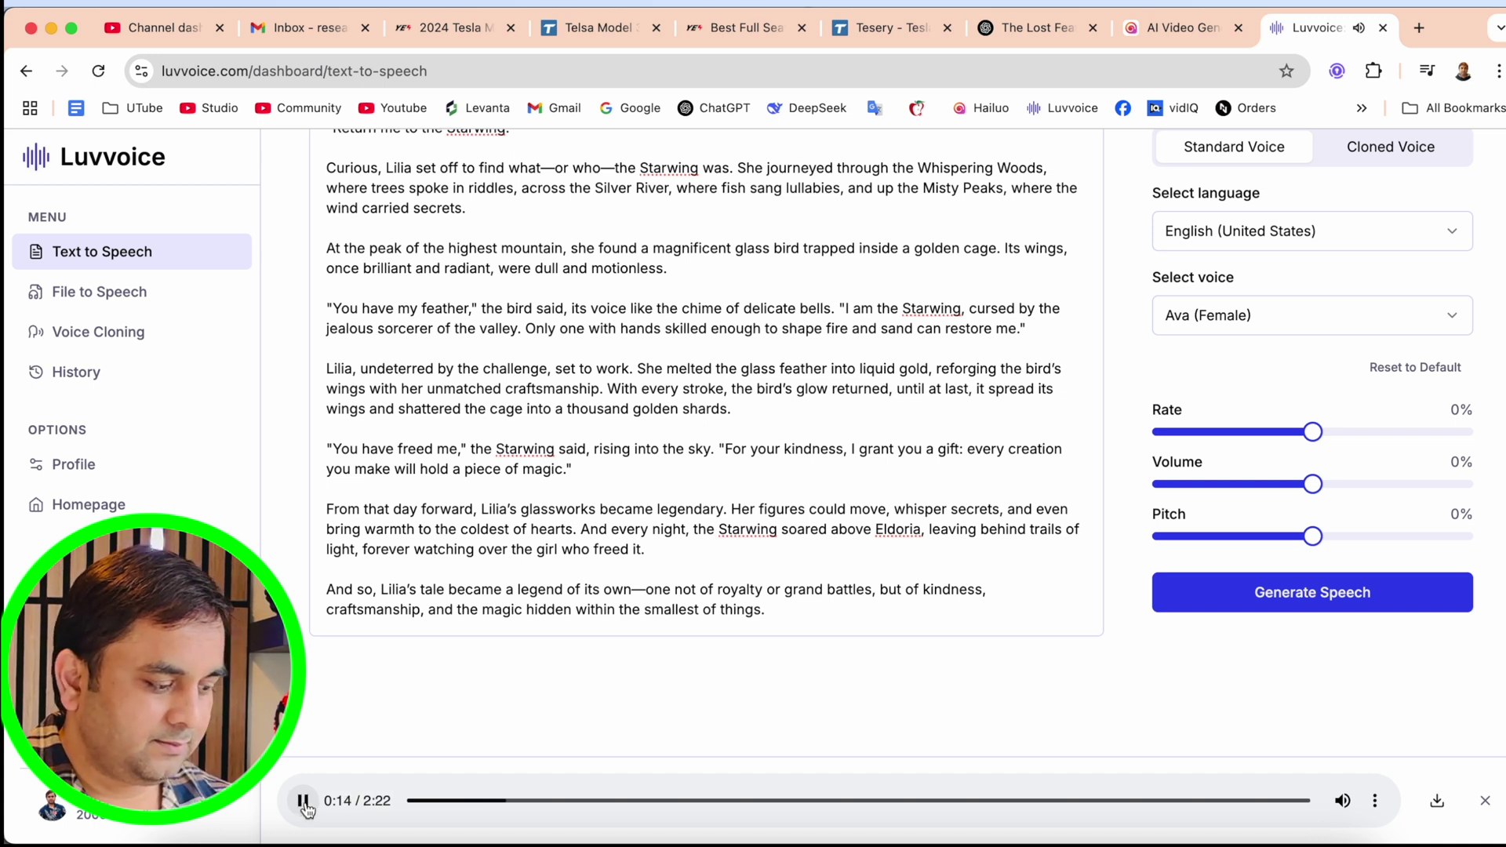
{"action": "left_click", "coordinate": [303, 800]}
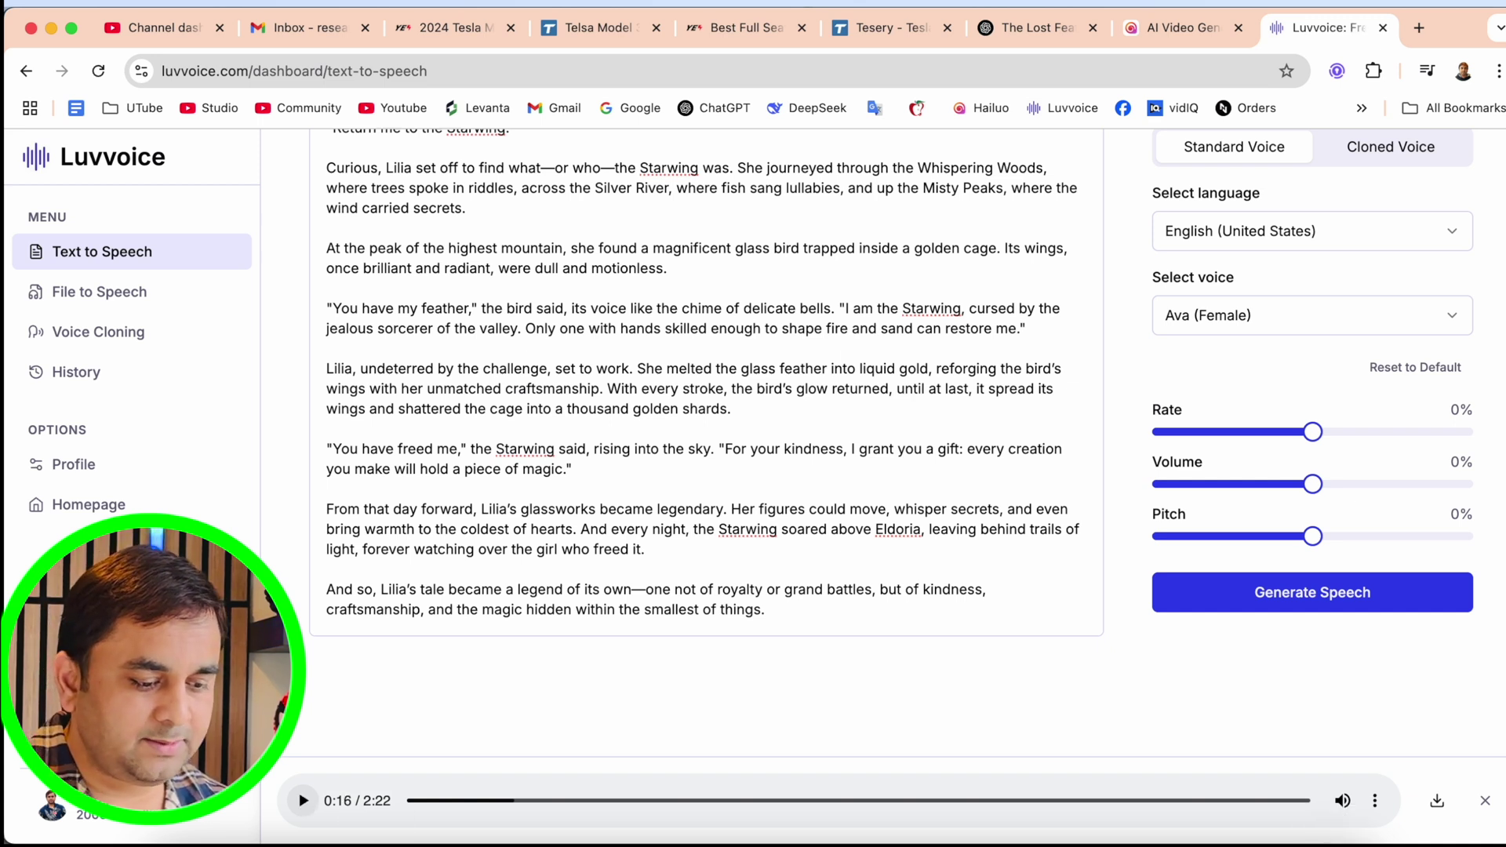
Step: Download the generated narration as an MP3 and preview the file in the Downloads folder
{"action": "left_click", "coordinate": [1437, 814]}
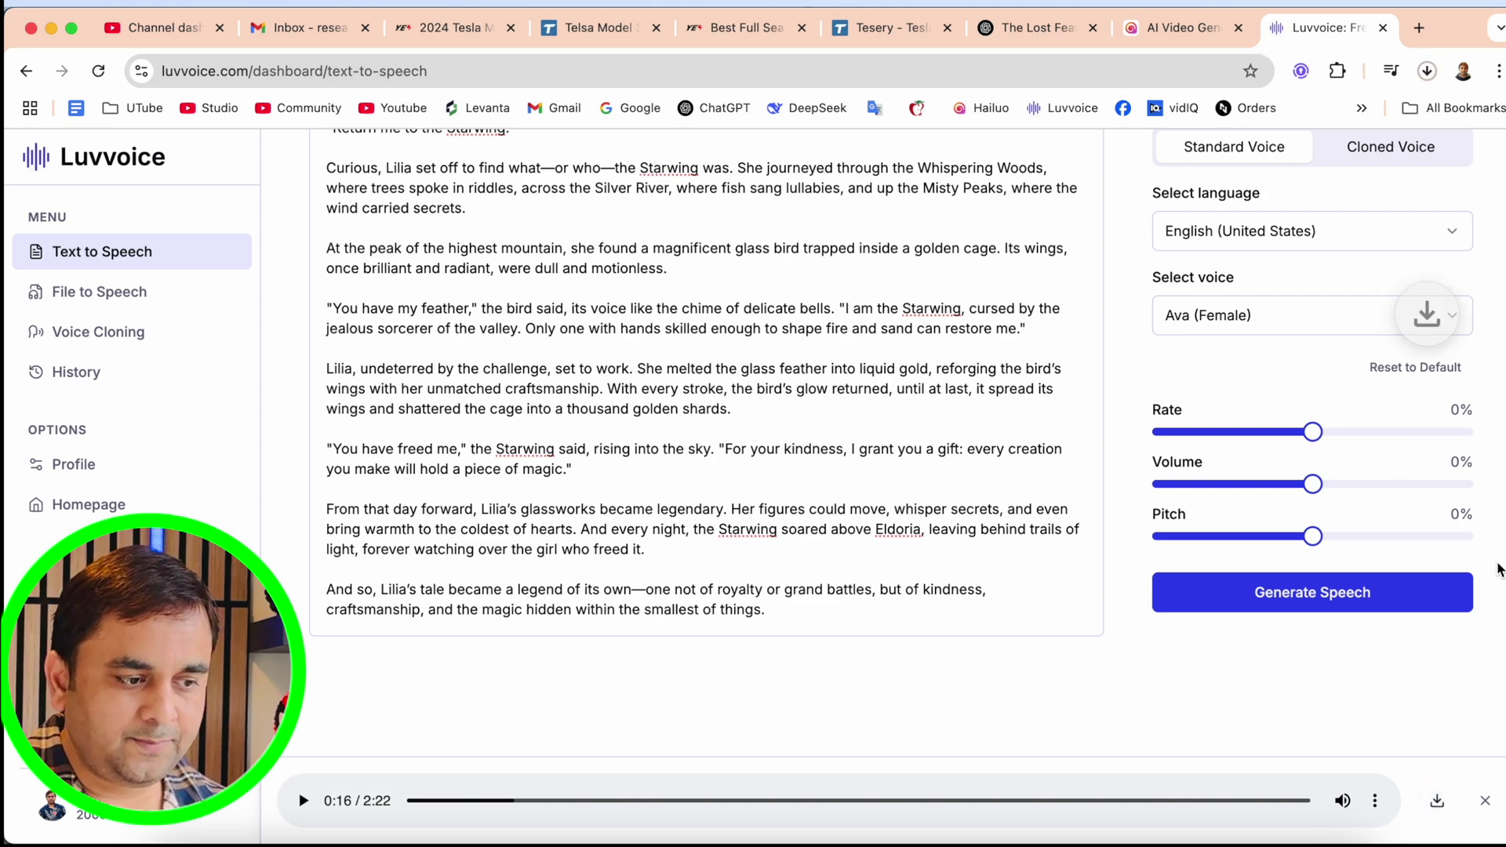
{"action": "left_click", "coordinate": [1425, 70]}
{"action": "left_click", "coordinate": [1426, 71]}
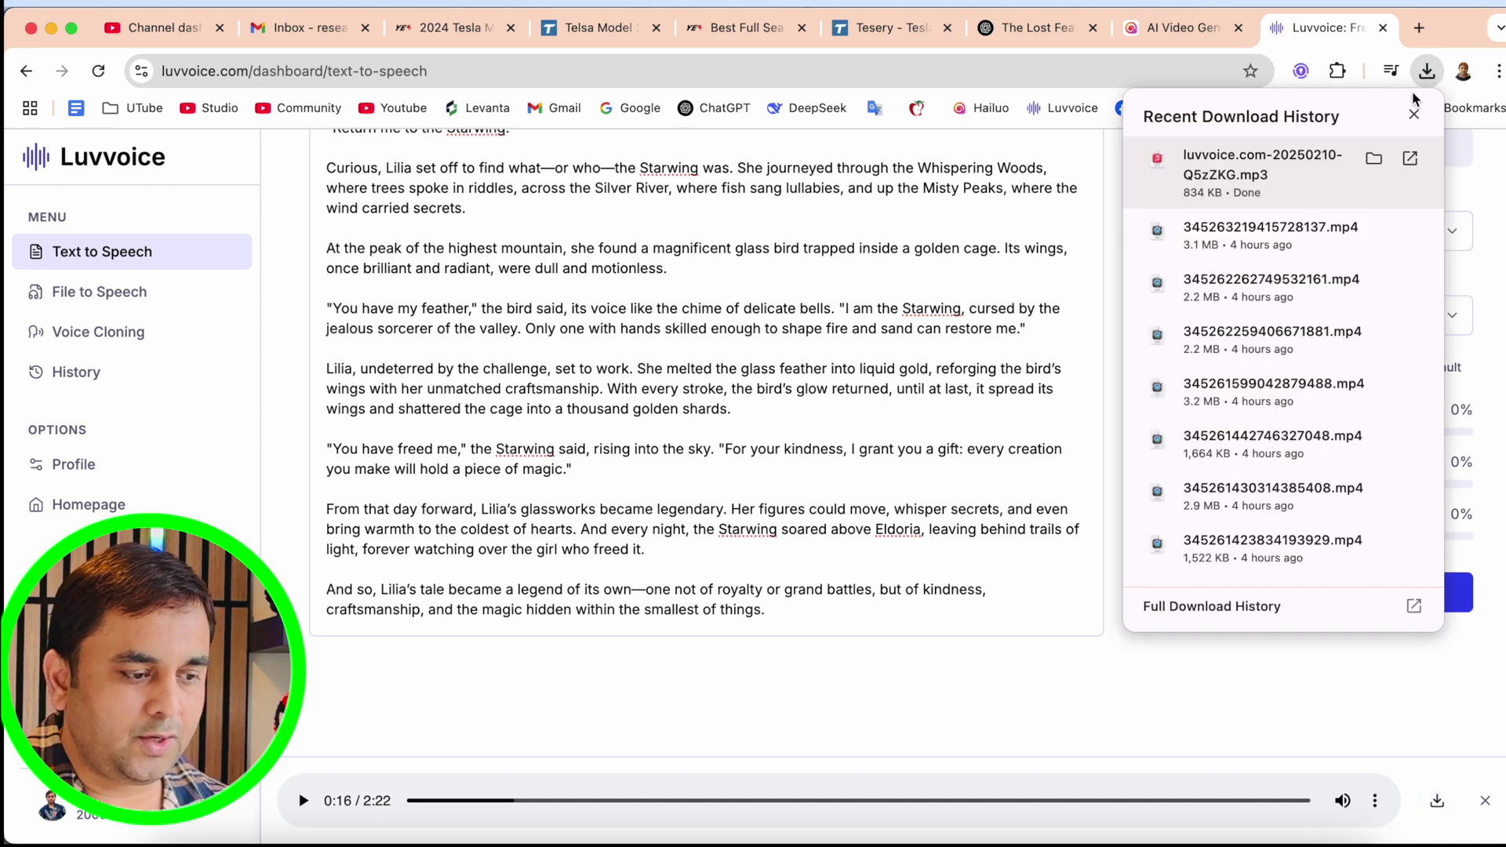
{"action": "left_click", "coordinate": [1373, 159]}
{"action": "left_click", "coordinate": [738, 258]}
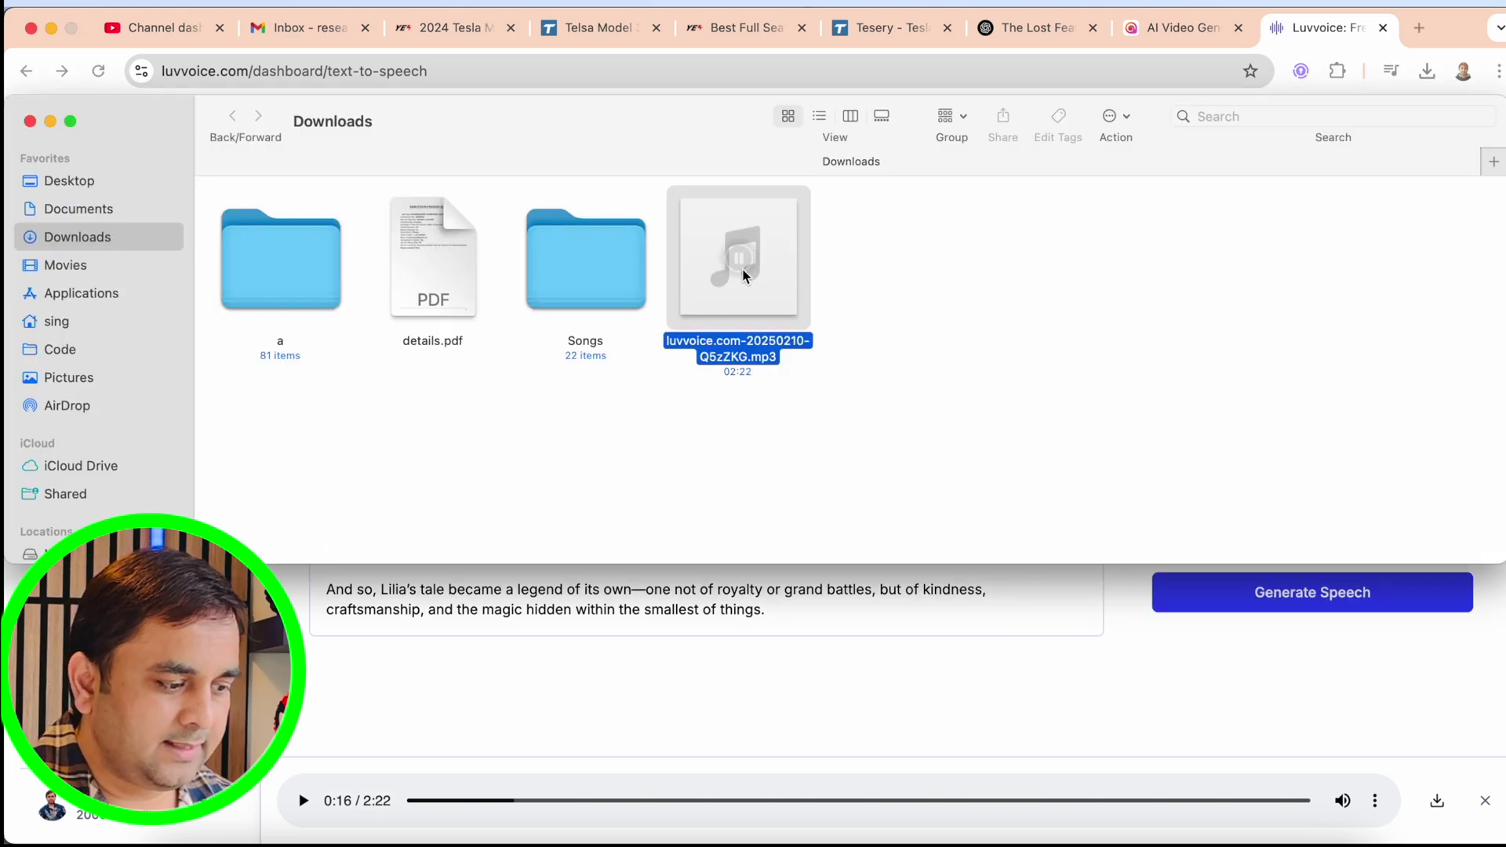